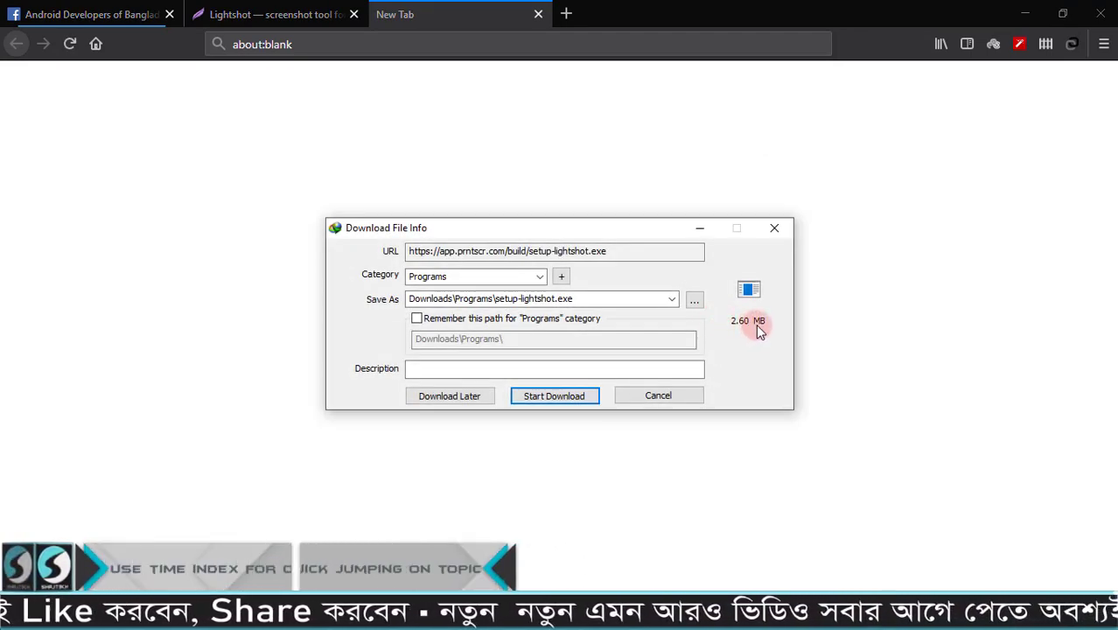
# Download setup-lightshot.exe and install Lightshot with English as the setup language, accepting the license agreement
pyautogui.click(531, 401)
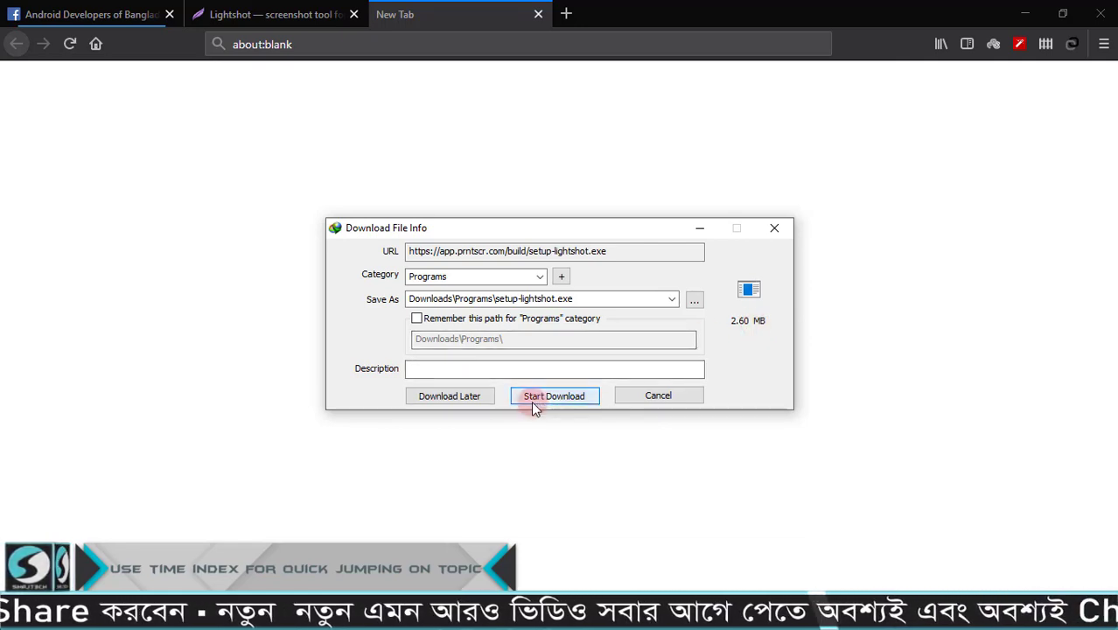
pyautogui.click(423, 377)
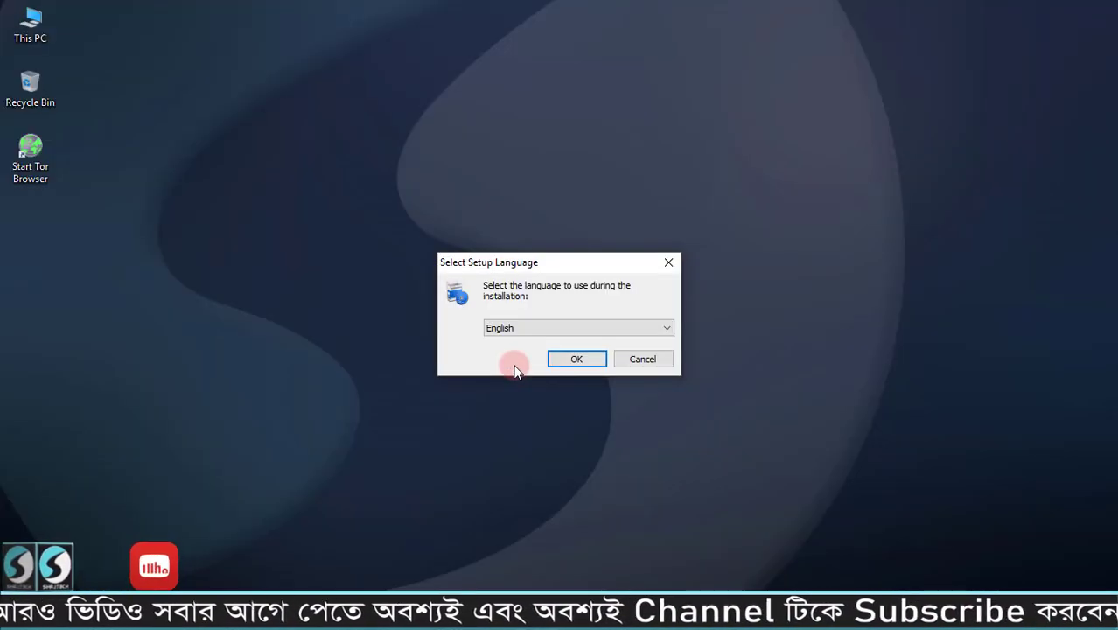
pyautogui.click(560, 360)
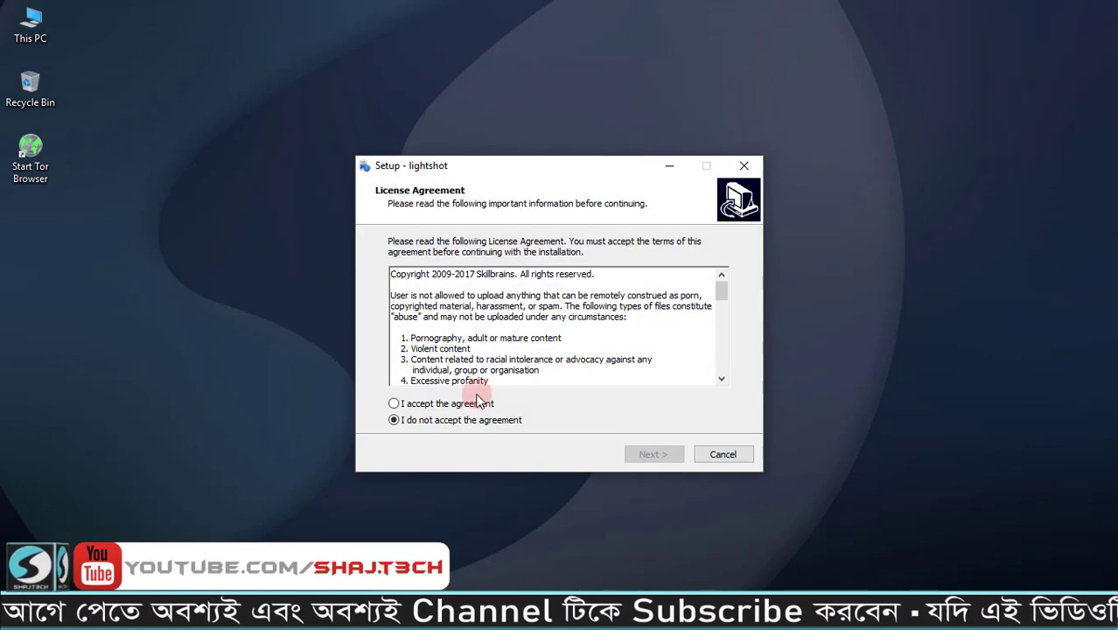
pyautogui.click(449, 406)
pyautogui.click(637, 453)
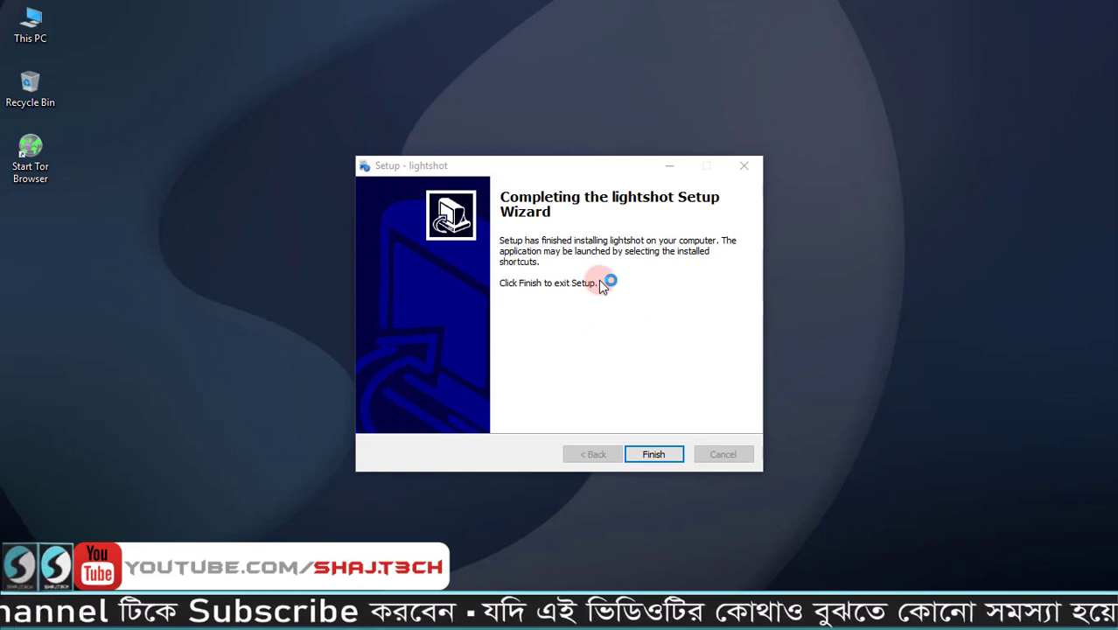
pyautogui.click(655, 452)
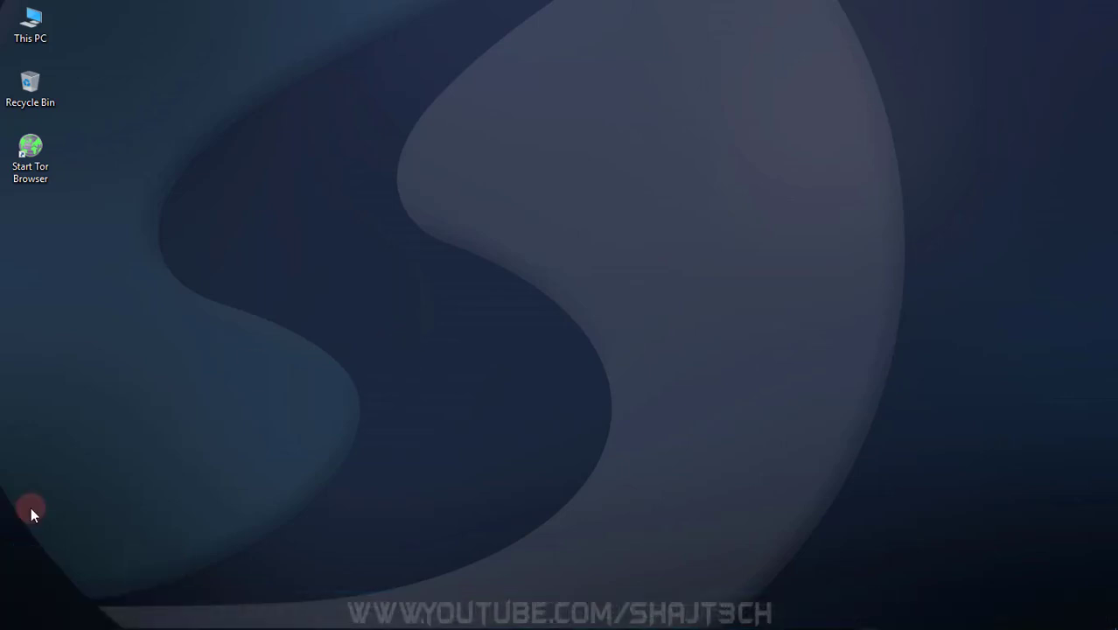
# Search Windows for "snip" and open the Snipping Tool
pyautogui.click(14, 618)
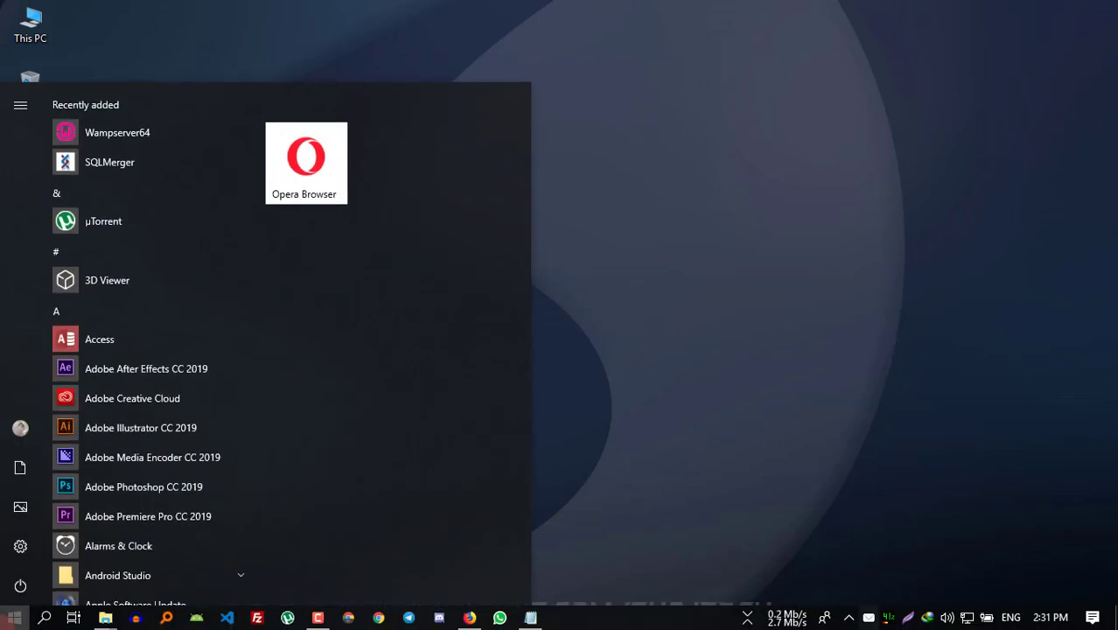
pyautogui.write('snip')
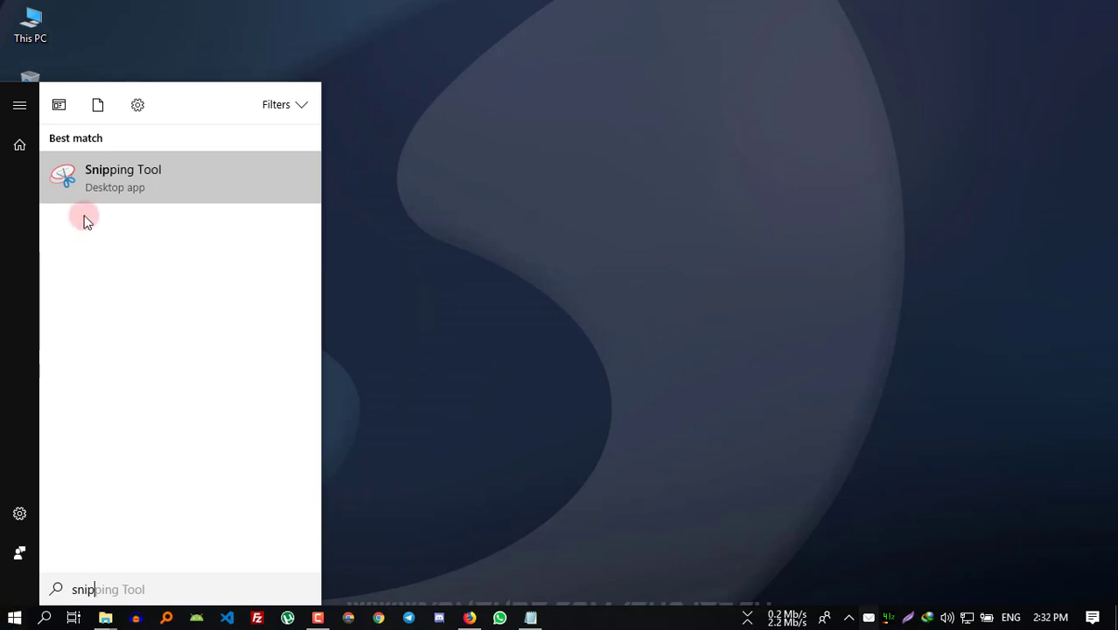
pyautogui.click(148, 184)
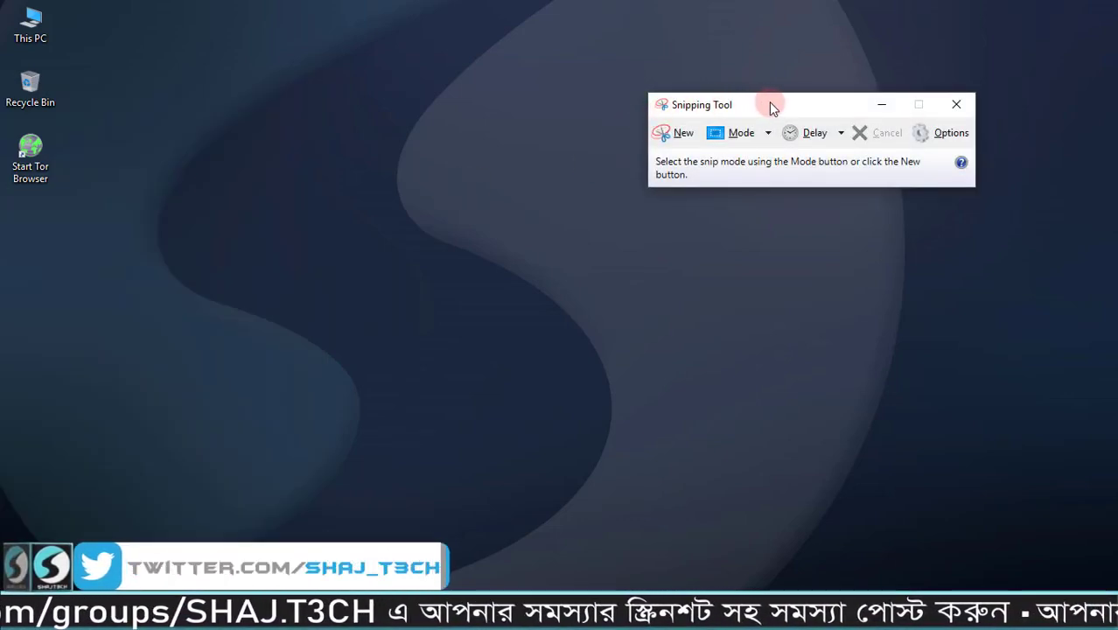
# Capture a new rectangular snip of the desktop from its upper-left corner, covering the icons and most of the wallpaper
pyautogui.click(674, 133)
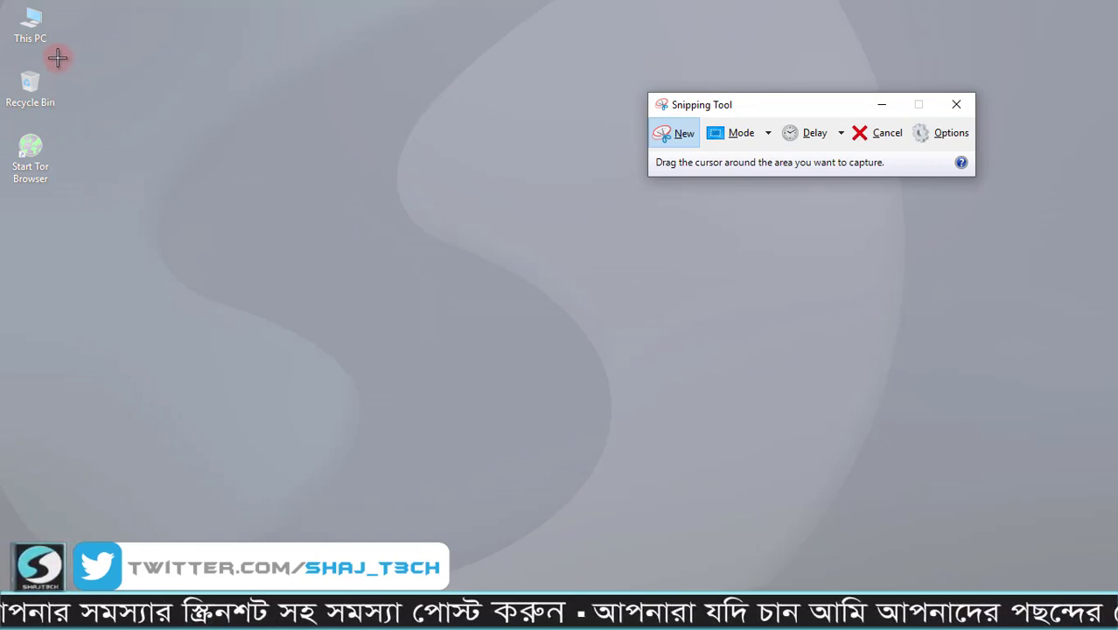
pyautogui.moveTo(3, 3); pyautogui.dragTo(820, 503)
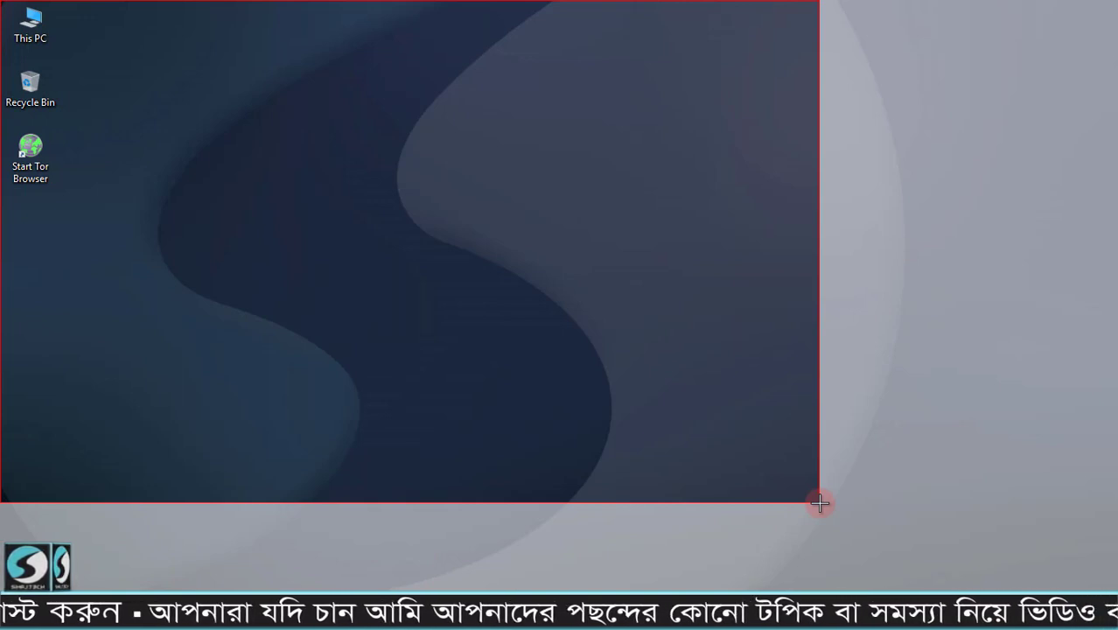
pyautogui.moveTo(819, 502); pyautogui.dragTo(819, 503)
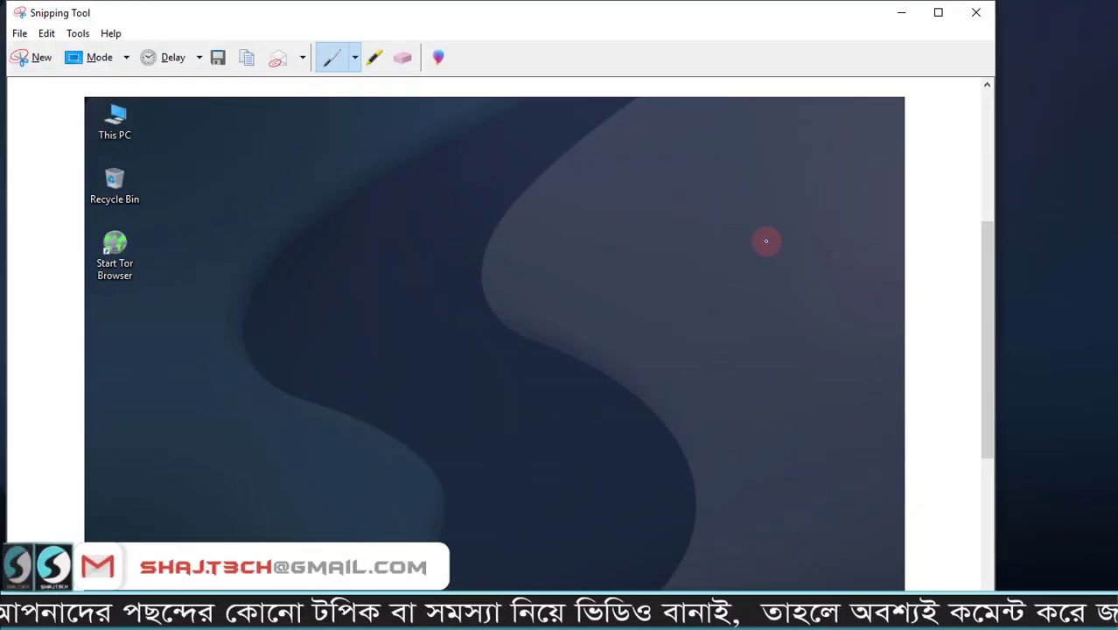
# Mark up the snip with a horizontal blue pen line and a horizontal highlighter stroke below it
pyautogui.moveTo(251, 232); pyautogui.dragTo(658, 227)
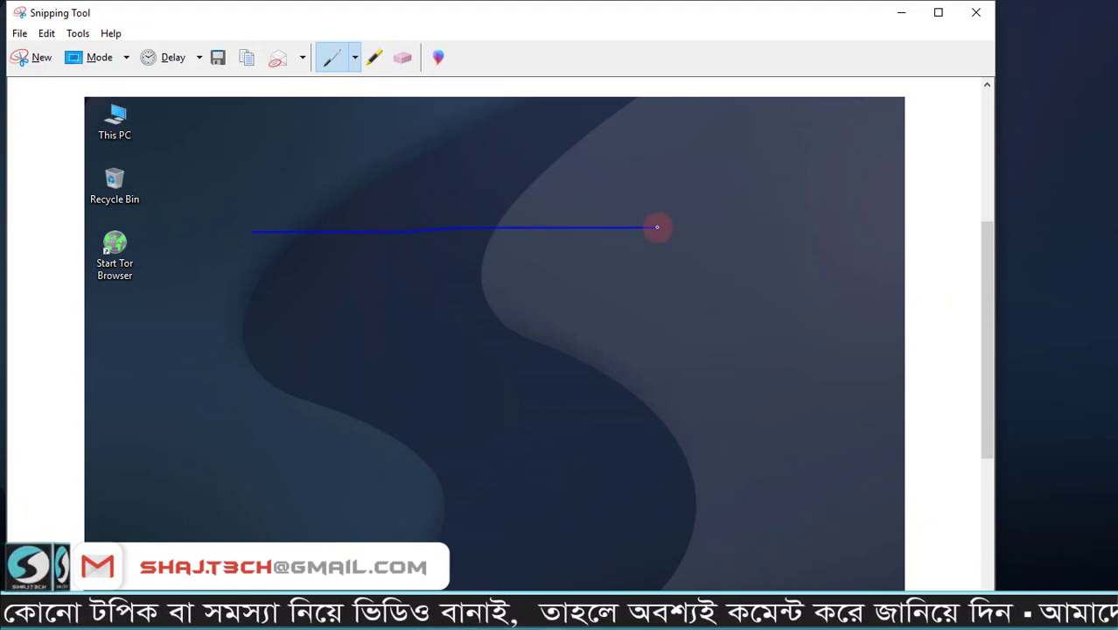
pyautogui.click(375, 57)
pyautogui.moveTo(295, 313); pyautogui.dragTo(621, 313)
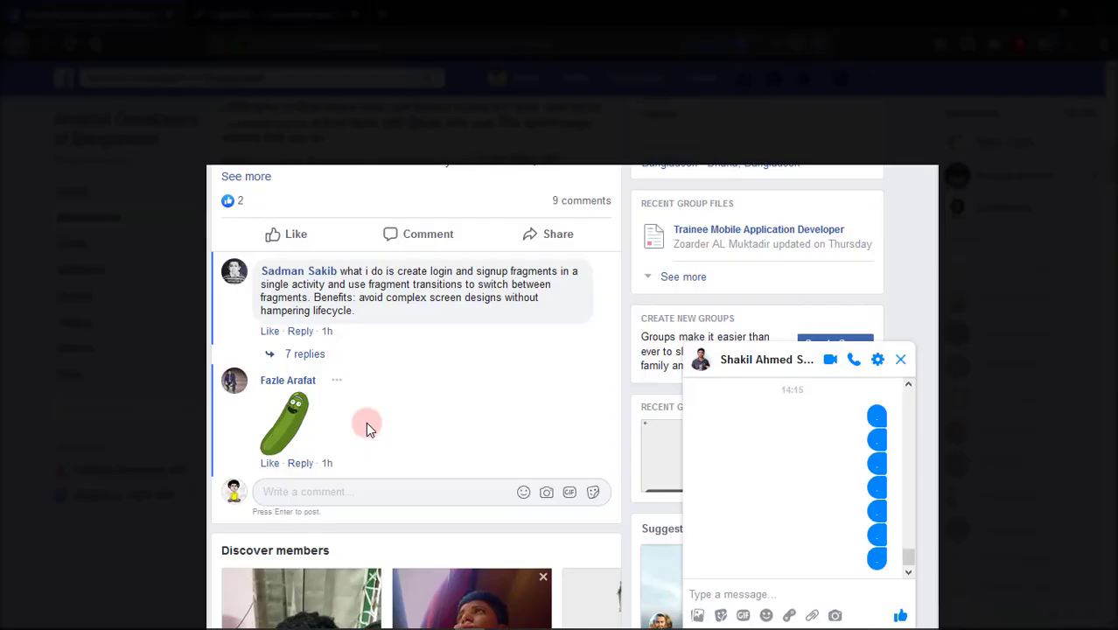
# Paste the copied screenshot into the comment field under the Facebook group post, and remove the attachment again
pyautogui.click(300, 462)
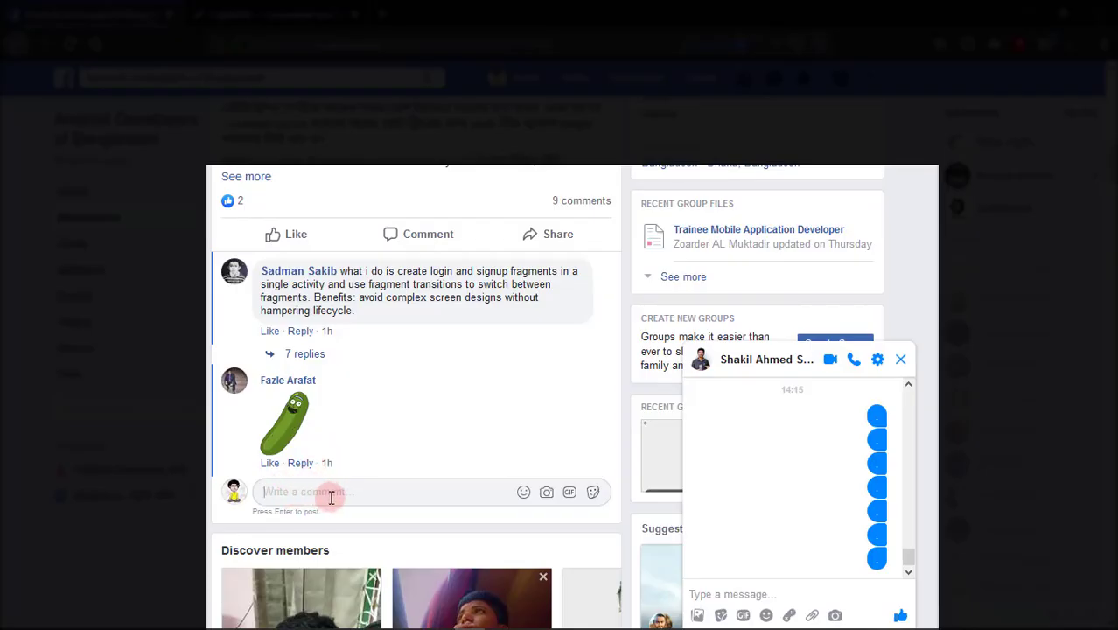
pyautogui.rightClick(391, 495)
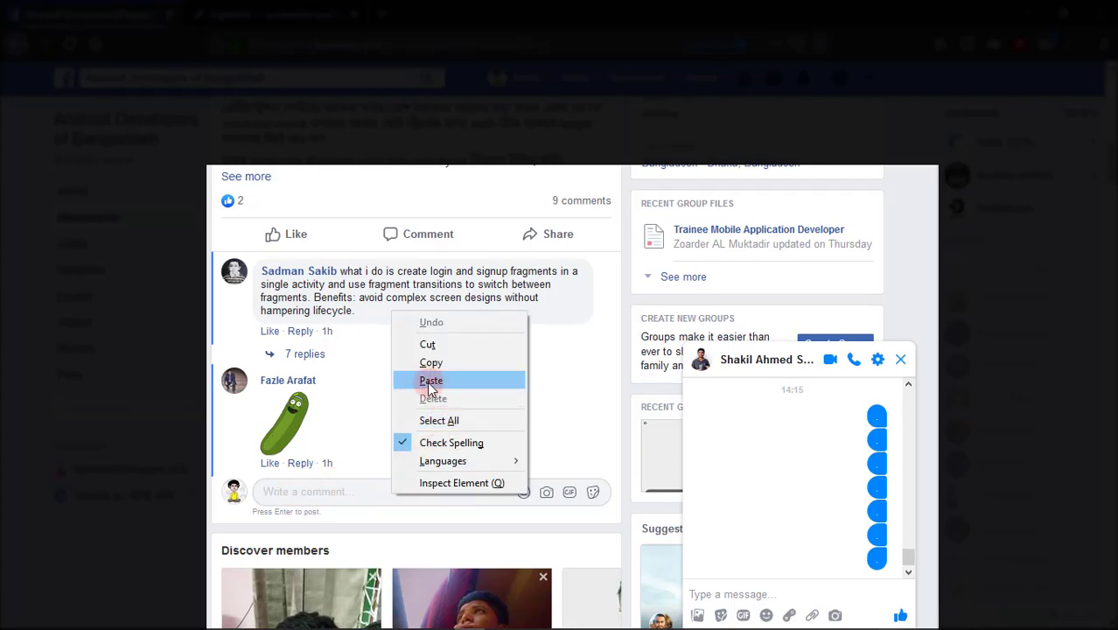
pyautogui.click(431, 382)
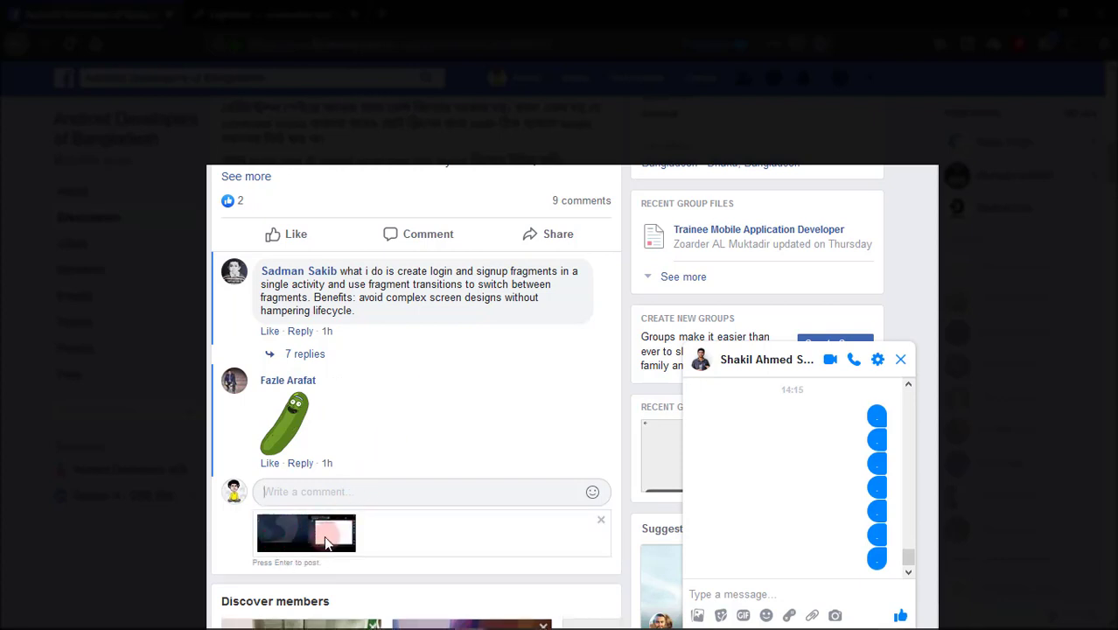
pyautogui.click(599, 521)
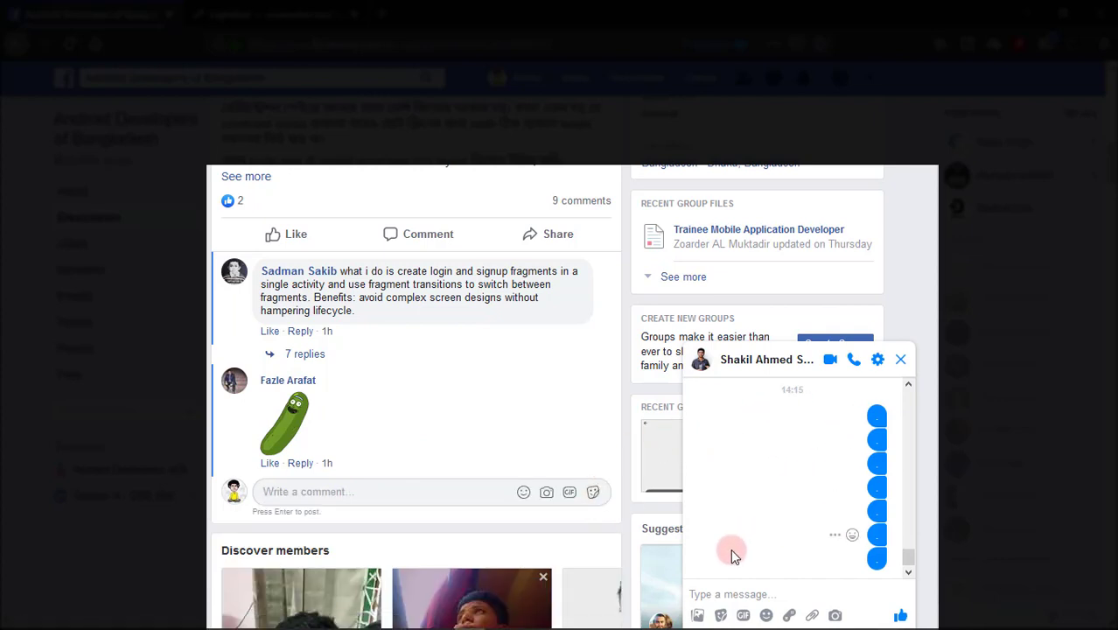
# Paste the copied screenshot into the open Facebook chat and send it
pyautogui.click(725, 594)
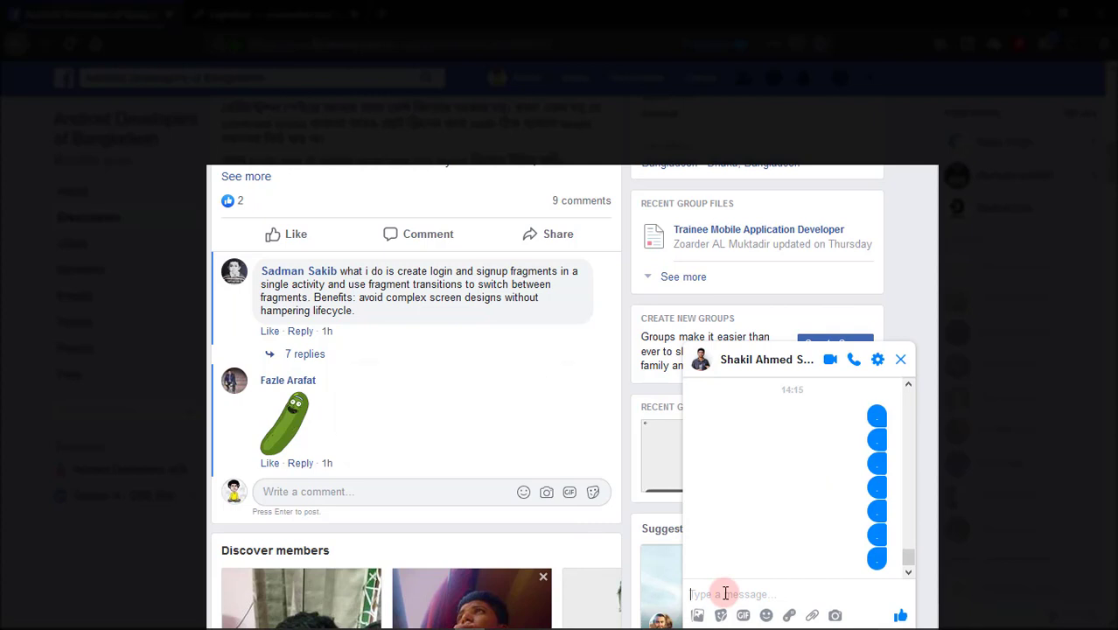
pyautogui.hotkey('ctrl', 'v')
pyautogui.rightClick(725, 594)
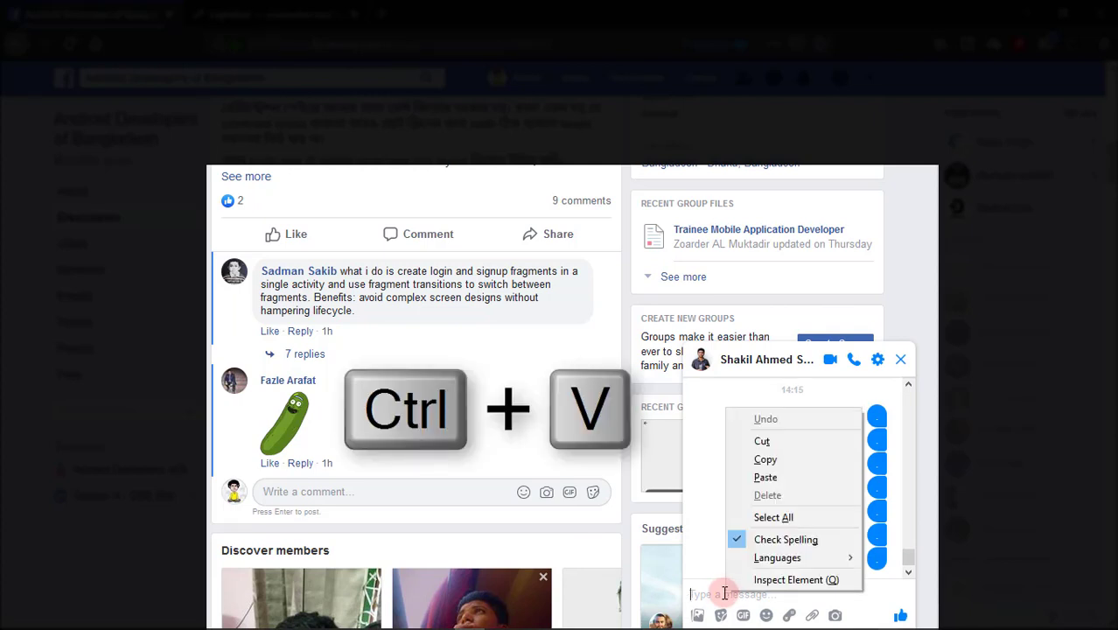
pyautogui.click(754, 478)
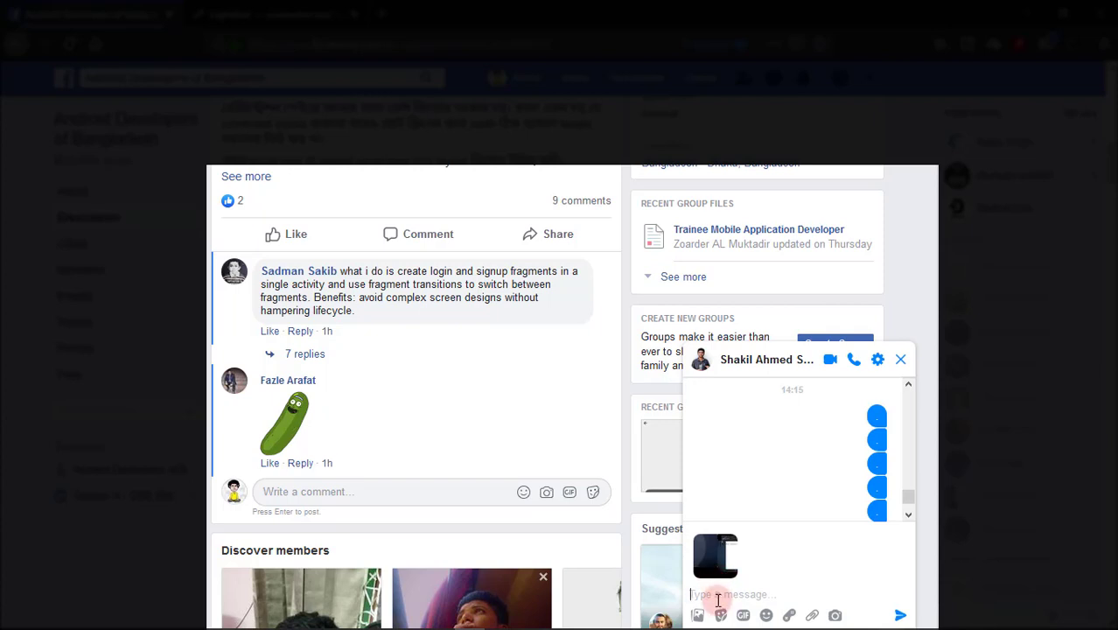
pyautogui.press('Return')
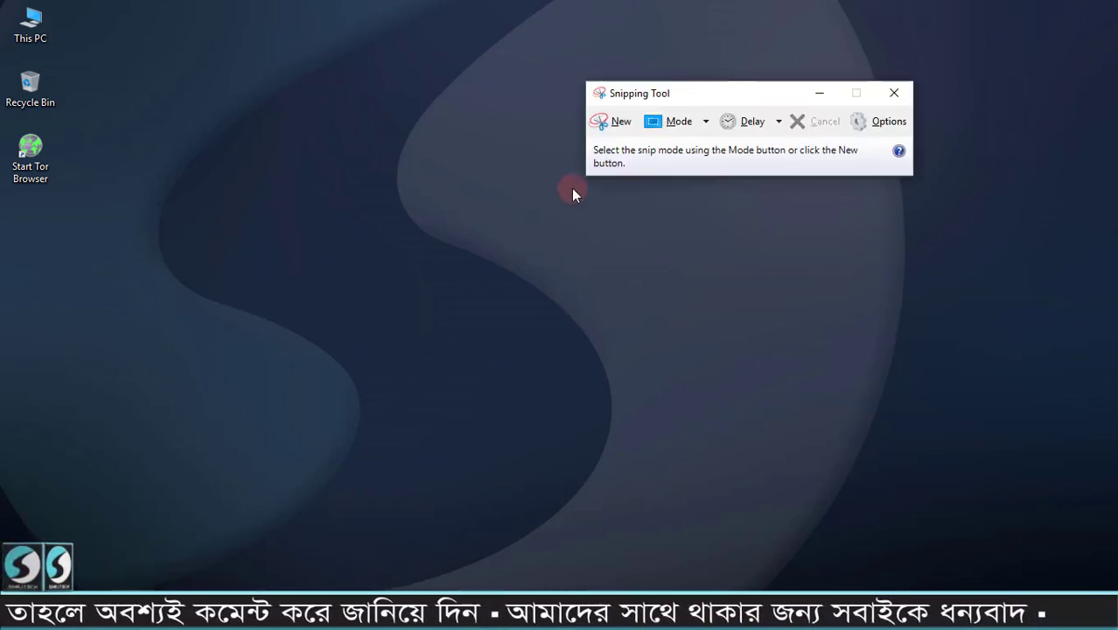
# Capture a new rectangular snip of the central wallpaper in the Snipping Tool and scribble blue pen loops on it
pyautogui.click(608, 124)
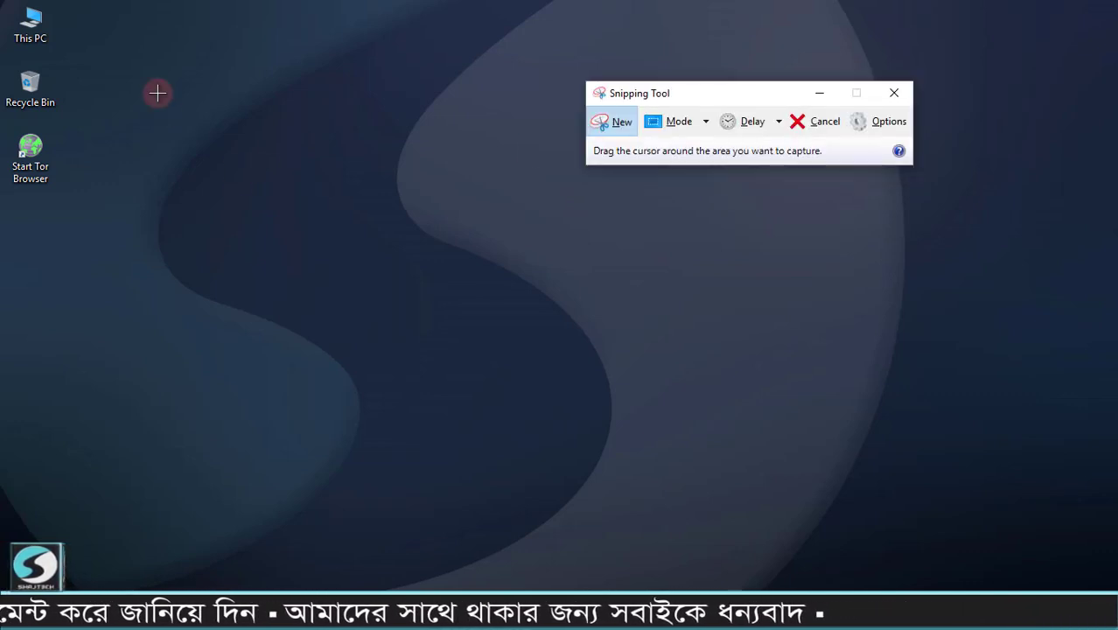
pyautogui.moveTo(147, 66); pyautogui.dragTo(718, 461)
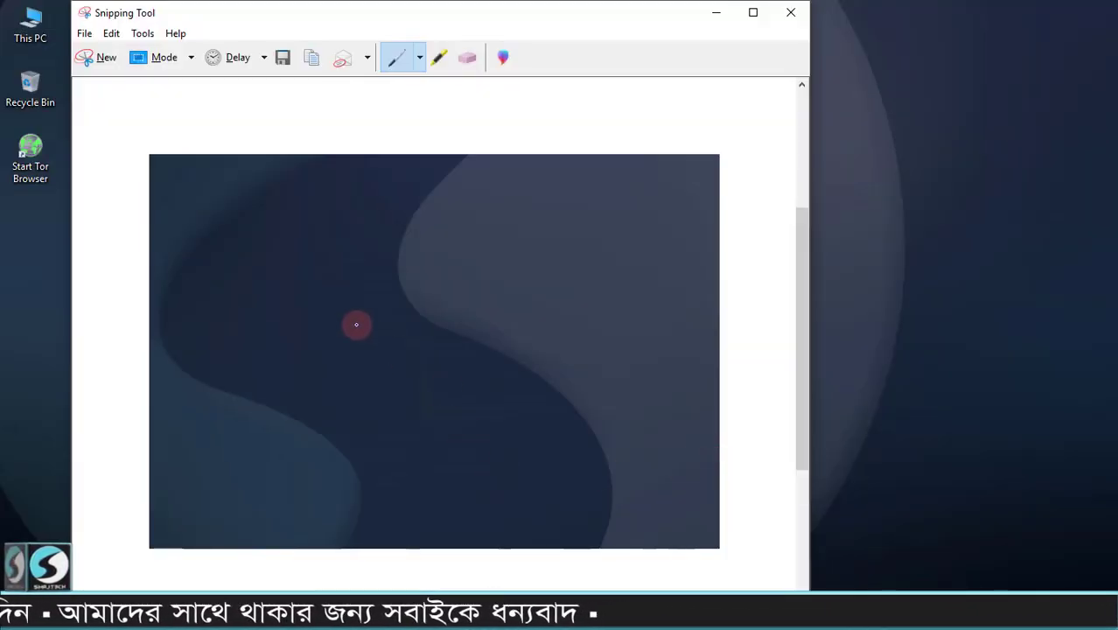
pyautogui.moveTo(347, 302)
pyautogui.mouseDown()
pyautogui.moveTo(559, 317)
pyautogui.moveTo(464, 340)
pyautogui.mouseUp()
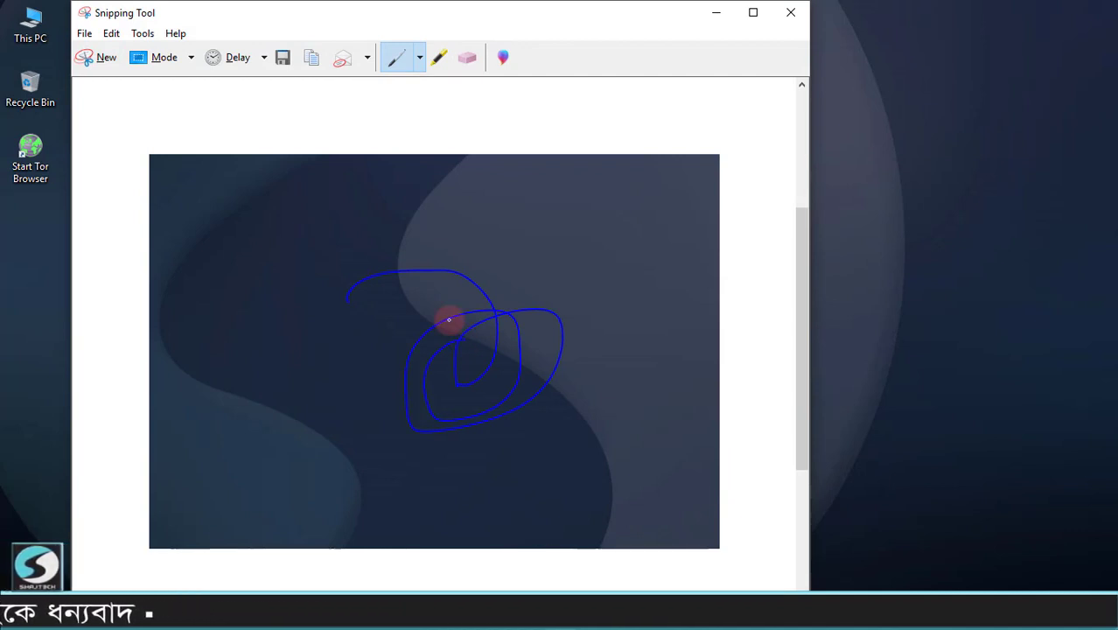
# Save the annotated snip to the Desktop as Capture.PNG
pyautogui.click(284, 55)
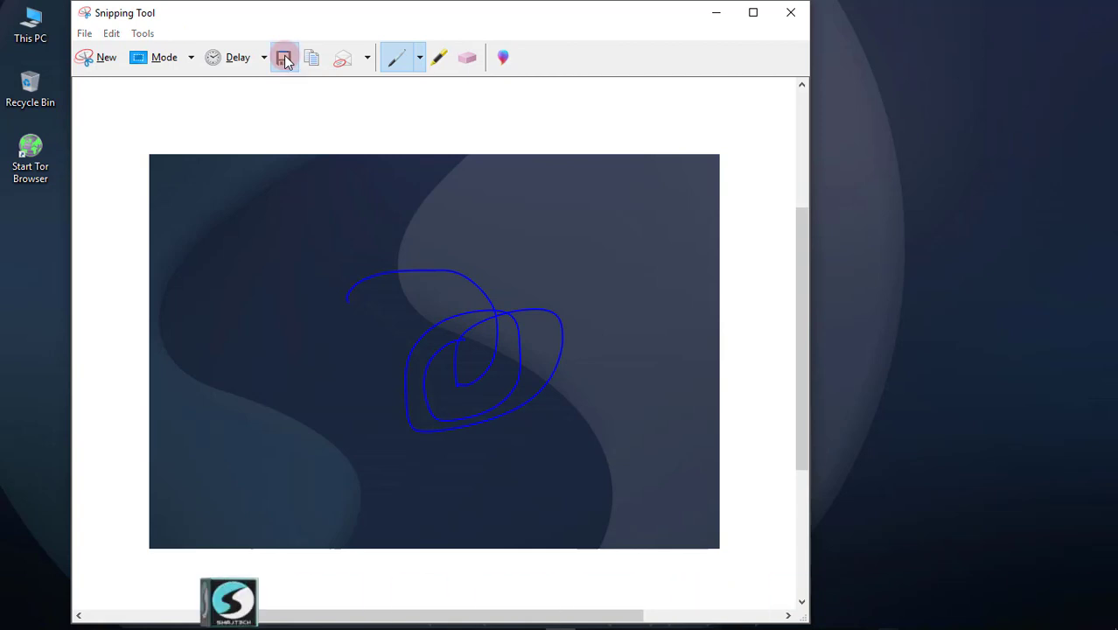
pyautogui.click(138, 164)
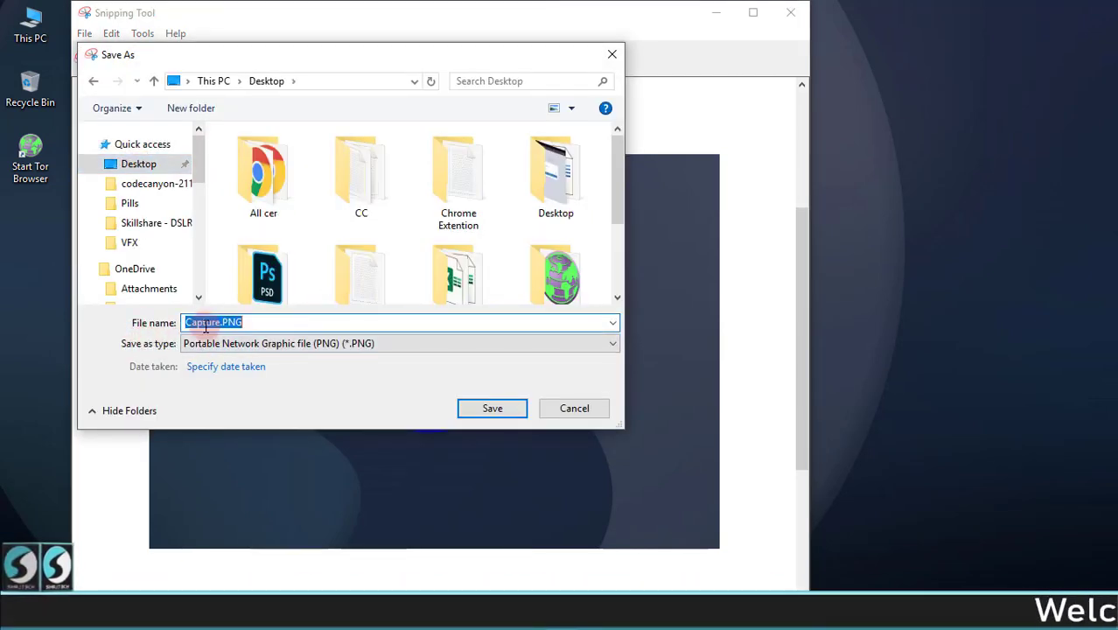
pyautogui.click(480, 412)
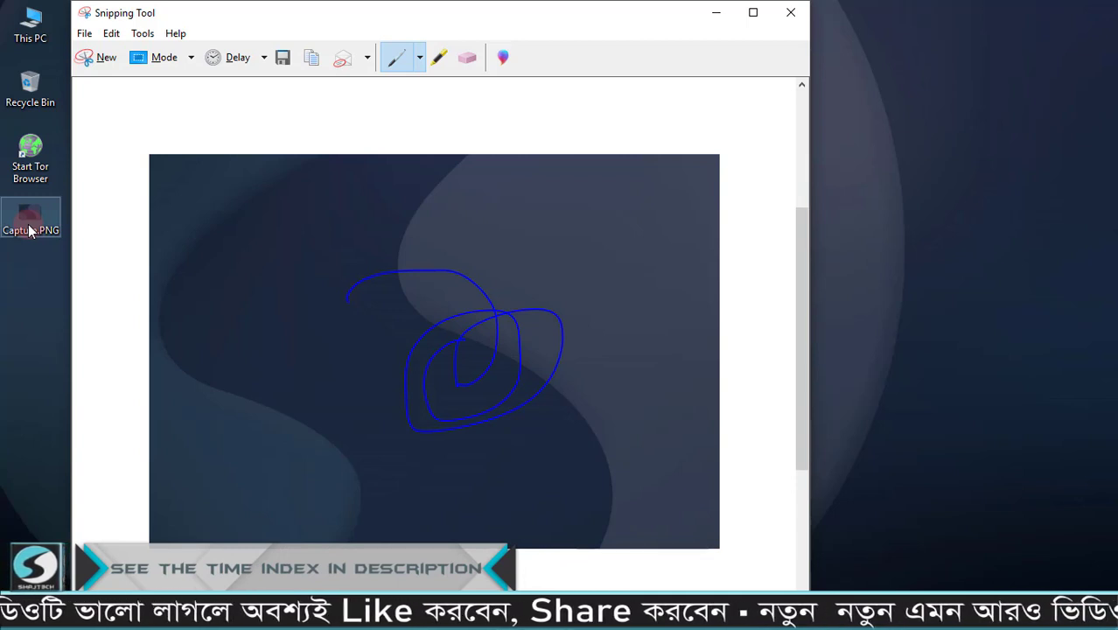
# Copy the annotated snip, paste it into the open Facebook chat and send it
pyautogui.click(315, 59)
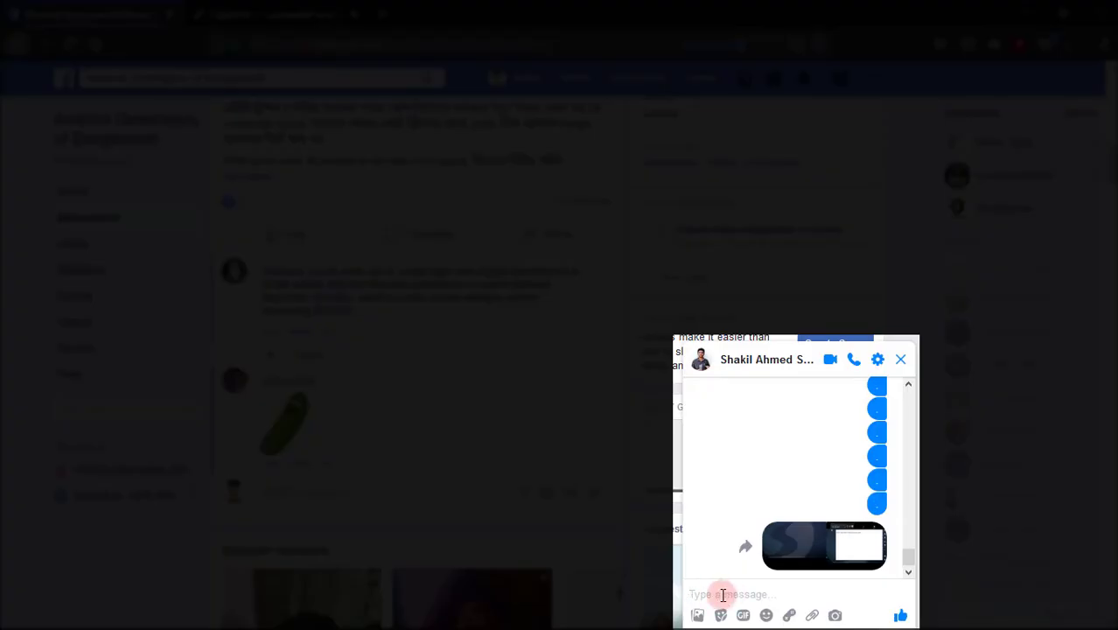
pyautogui.rightClick(723, 594)
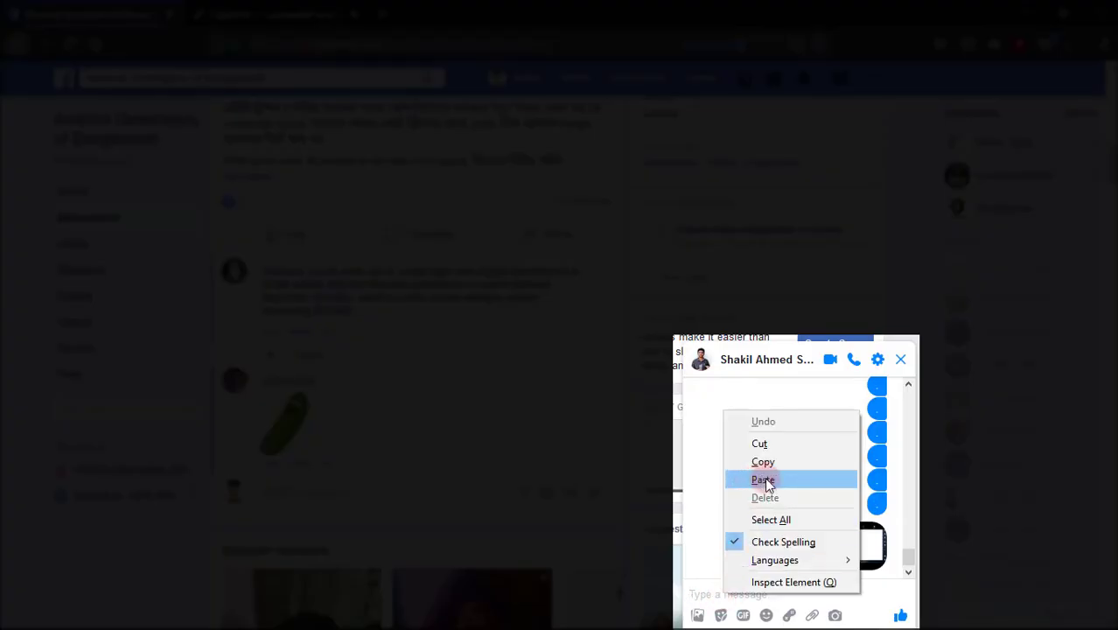
pyautogui.click(763, 481)
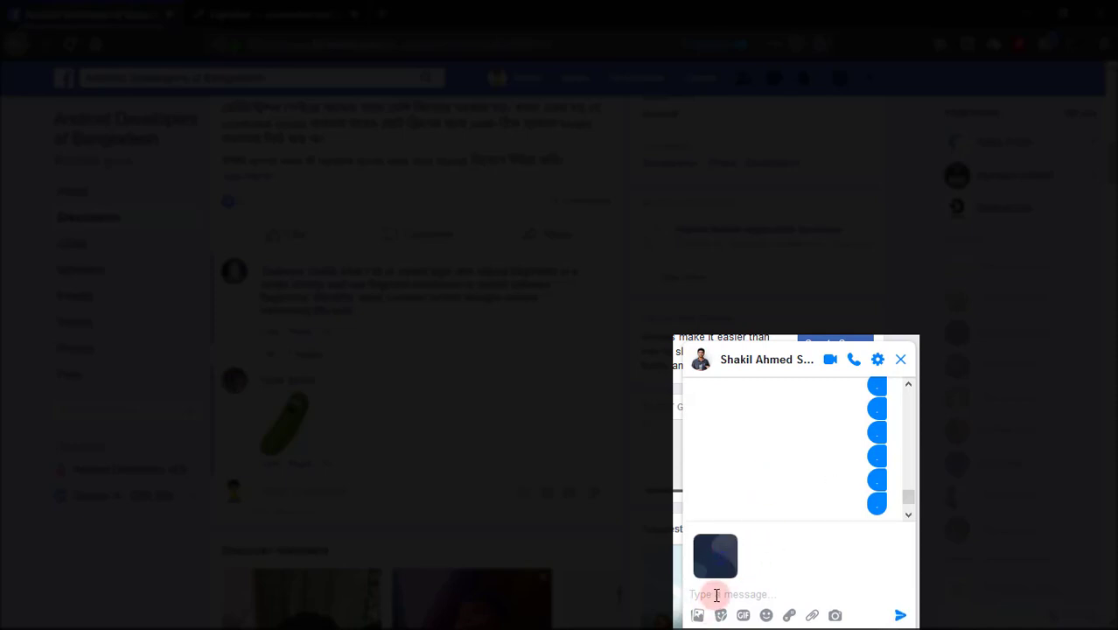
pyautogui.press('Return')
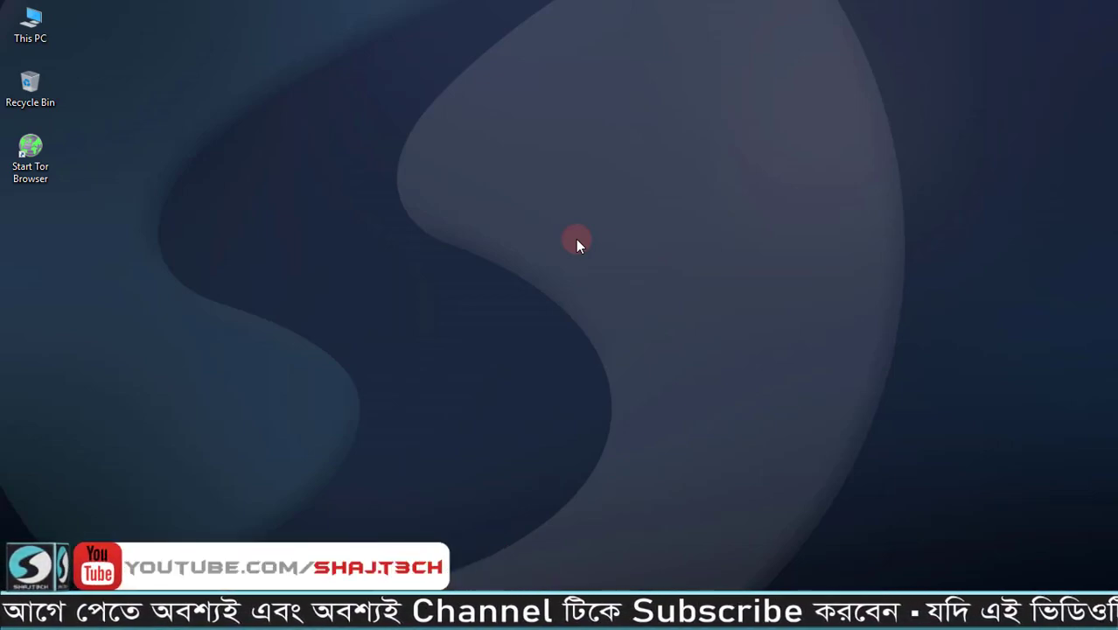
pyautogui.hotkey('ctrl', 'v')
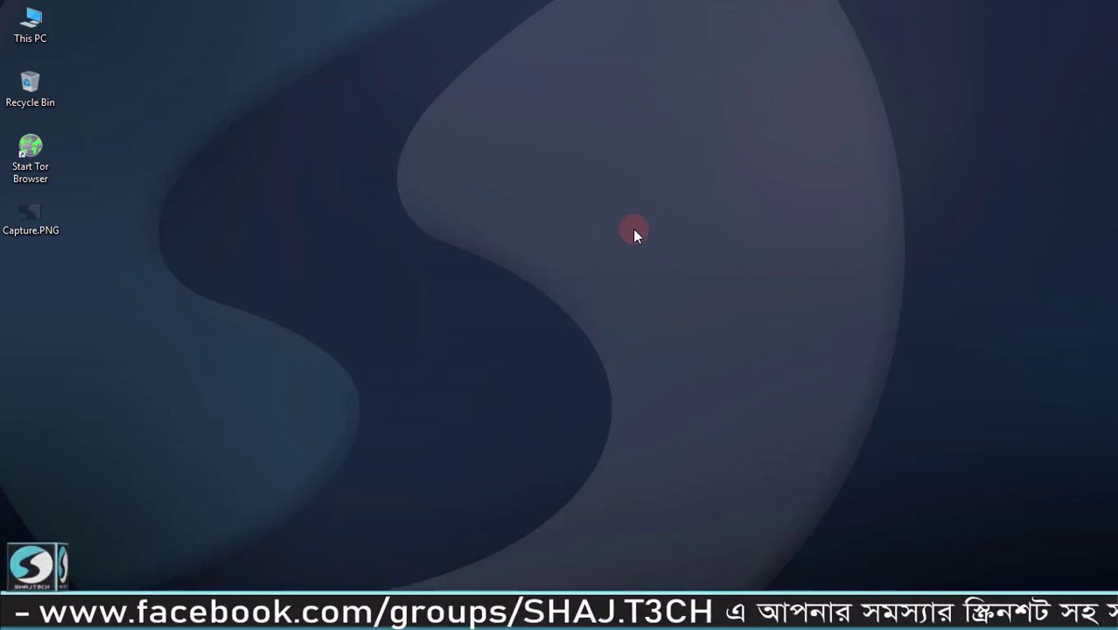
# Select a desktop area of about 1010x599 with Lightshot and draw red freehand loops on it with the Pen
pyautogui.press('Print')
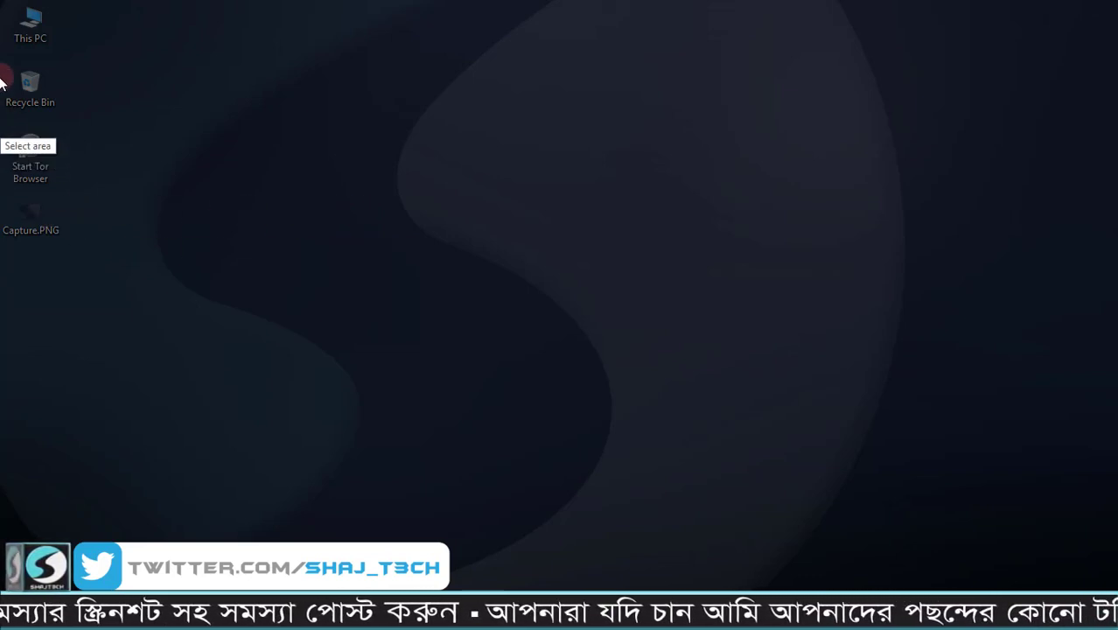
pyautogui.moveTo(1, 3); pyautogui.dragTo(828, 491)
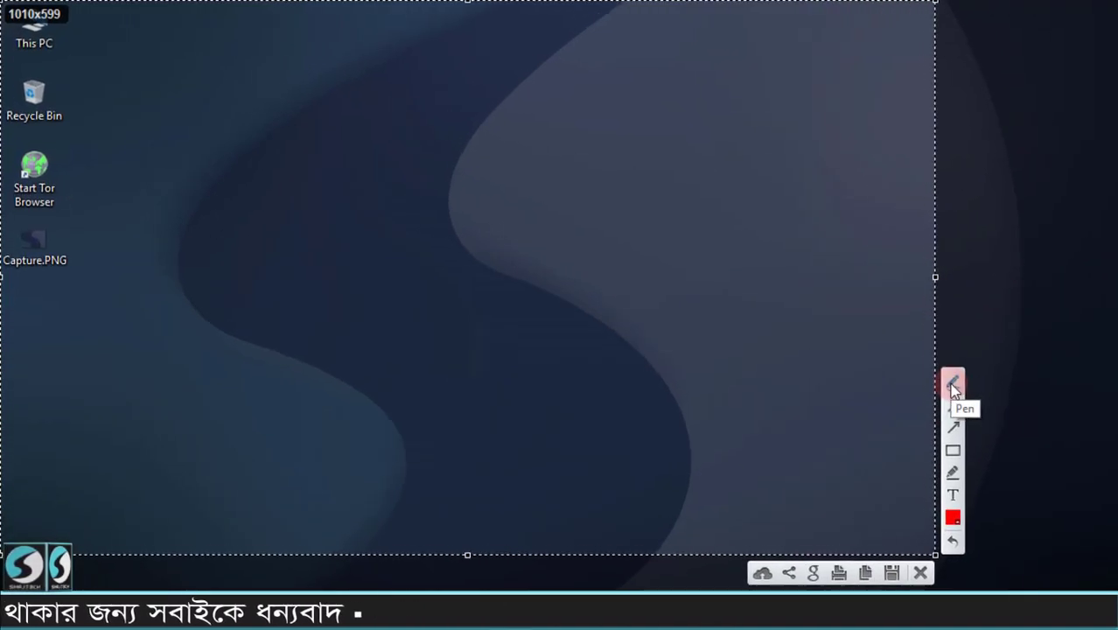
pyautogui.click(954, 385)
pyautogui.moveTo(332, 181)
pyautogui.mouseDown()
pyautogui.moveTo(459, 143)
pyautogui.moveTo(597, 144)
pyautogui.mouseUp()
pyautogui.moveTo(697, 348); pyautogui.dragTo(697, 345)
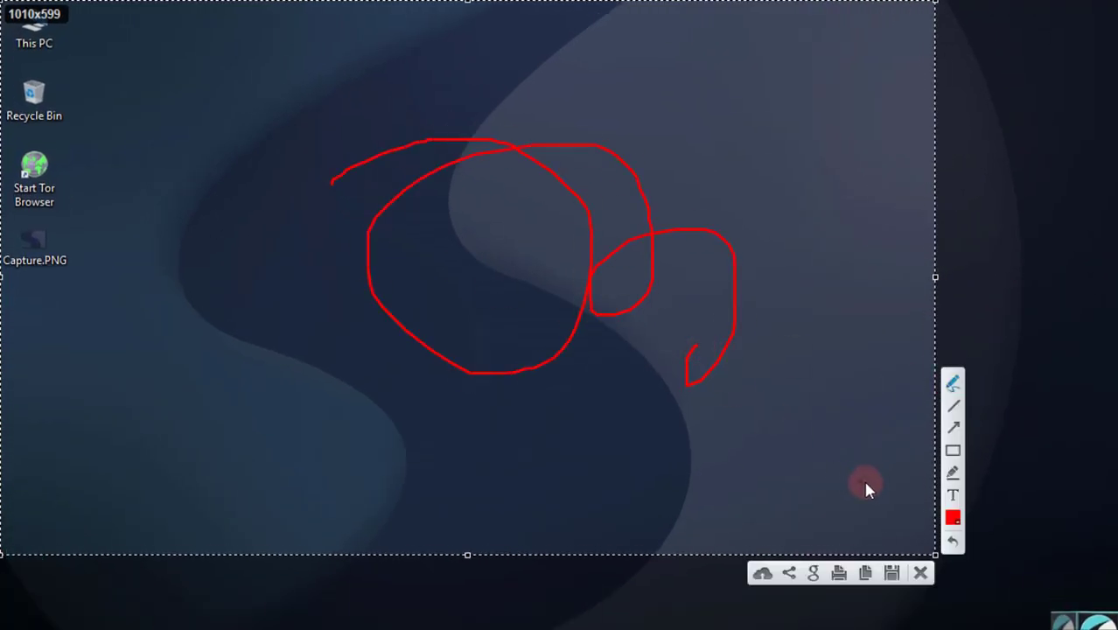
# Change the annotation colour to bright green and draw freehand loops with the Pen over the red ones
pyautogui.click(953, 520)
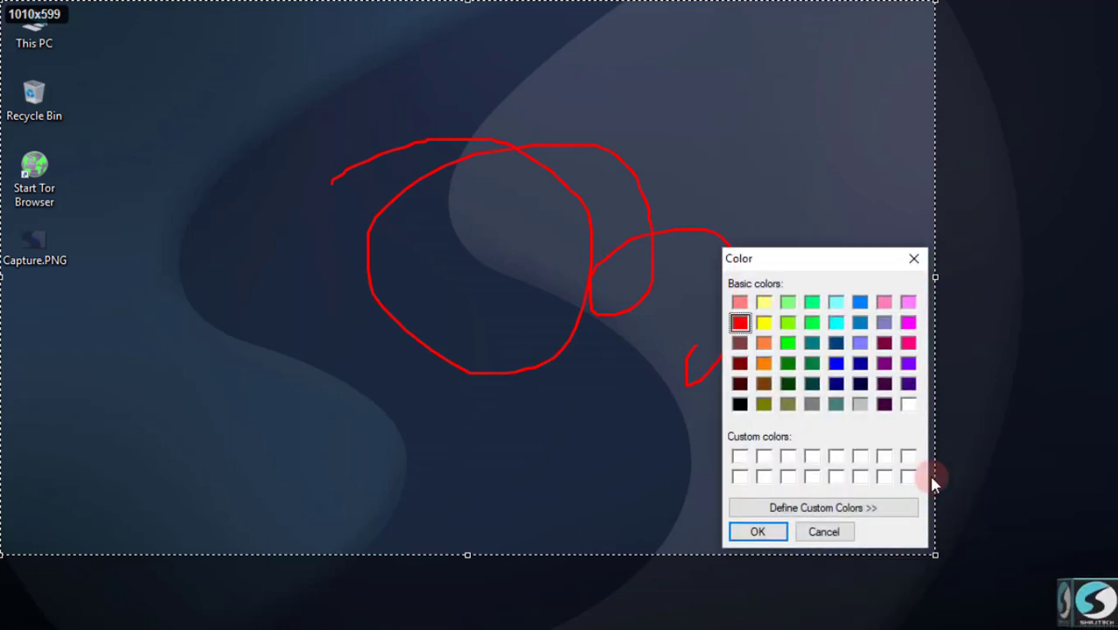
pyautogui.click(789, 344)
pyautogui.click(758, 528)
pyautogui.moveTo(264, 213)
pyautogui.mouseDown()
pyautogui.moveTo(414, 367)
pyautogui.moveTo(761, 315)
pyautogui.mouseUp()
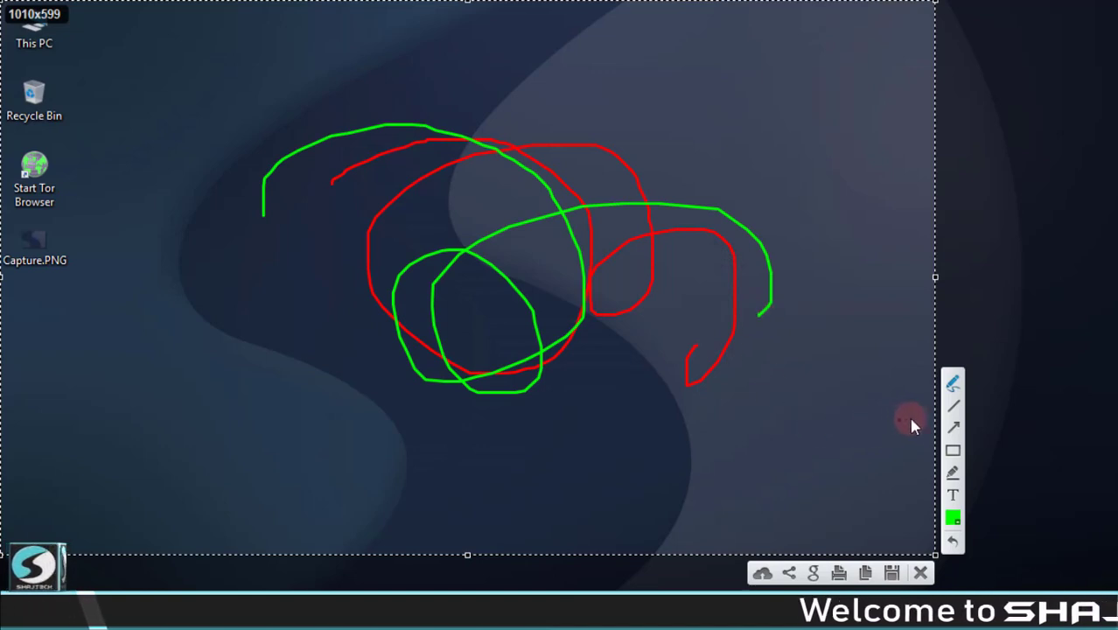
# Draw four straight green lines with the Line tool around the desktop icons and the area beside them
pyautogui.click(953, 406)
pyautogui.moveTo(289, 44); pyautogui.dragTo(62, 78)
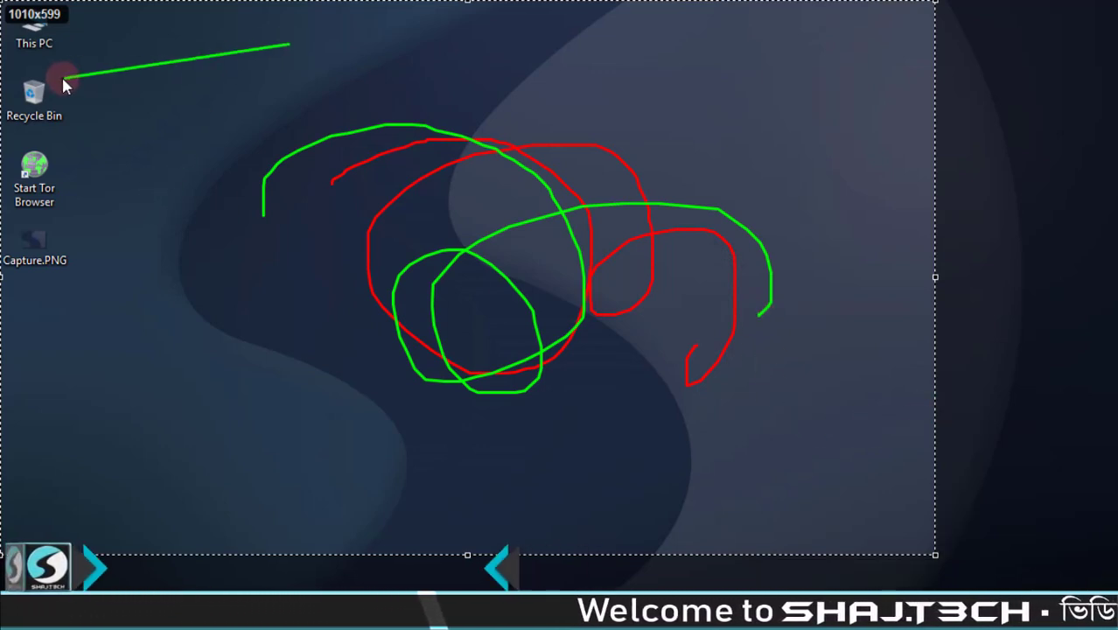
pyautogui.moveTo(118, 200)
pyautogui.mouseDown()
pyautogui.moveTo(155, 288)
pyautogui.moveTo(210, 351)
pyautogui.mouseUp()
pyautogui.moveTo(280, 407); pyautogui.dragTo(175, 440)
pyautogui.moveTo(78, 362); pyautogui.dragTo(41, 271)
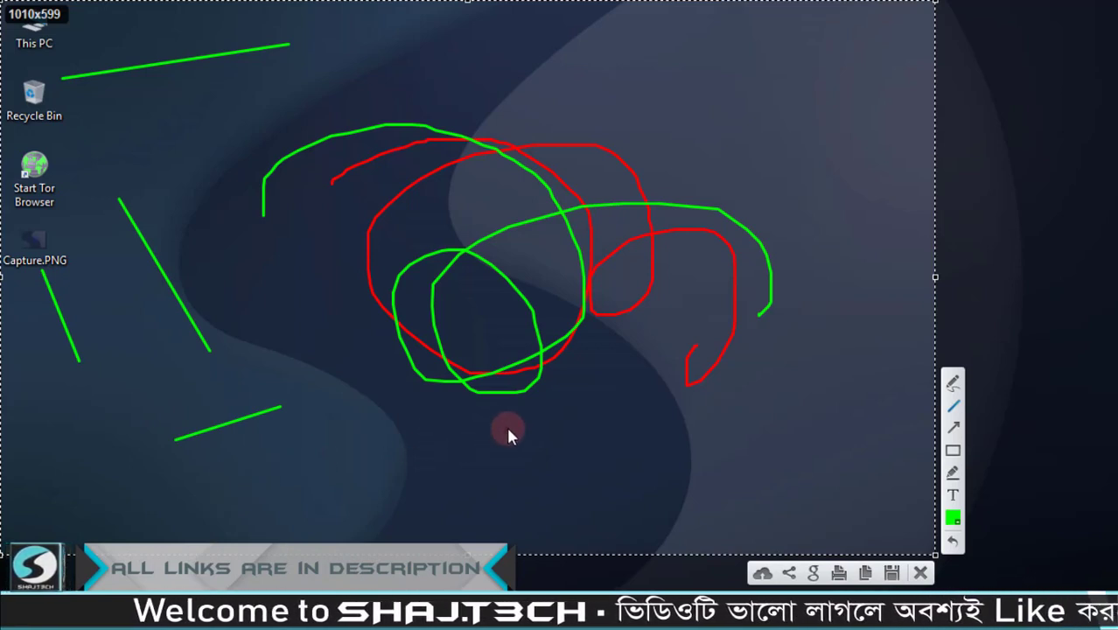
# Draw two green arrows, one pointing at the Recycle Bin icon and one at the Start Tor Browser icon
pyautogui.click(953, 428)
pyautogui.moveTo(403, 79); pyautogui.dragTo(51, 106)
pyautogui.moveTo(109, 333); pyautogui.dragTo(57, 207)
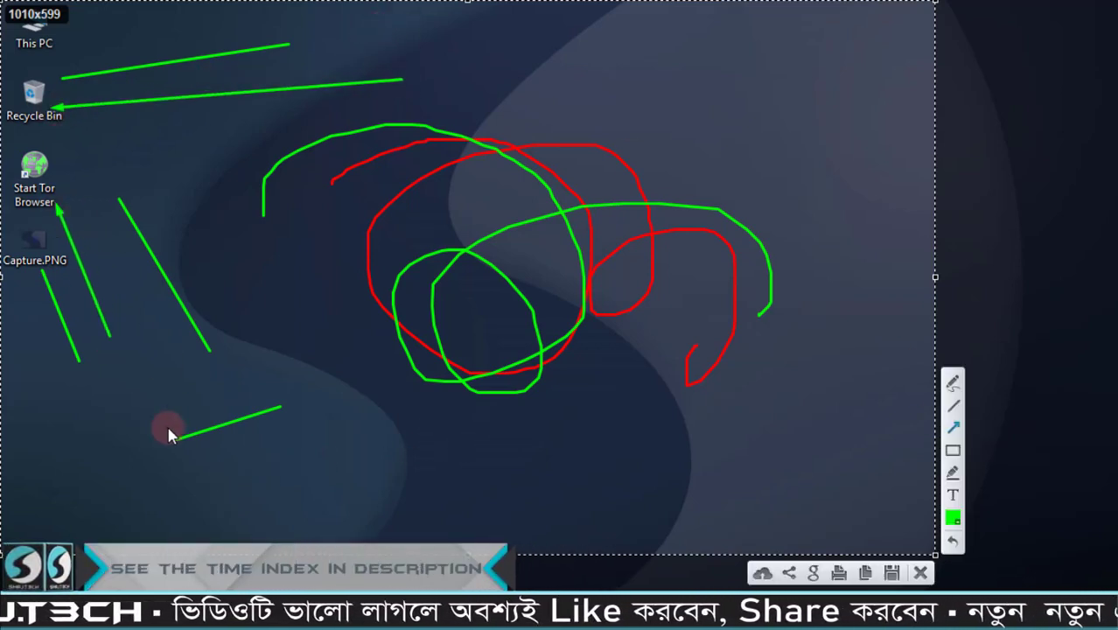
# Draw two overlapping green rectangles around the freehand loops, the second one smaller than the first
pyautogui.click(953, 450)
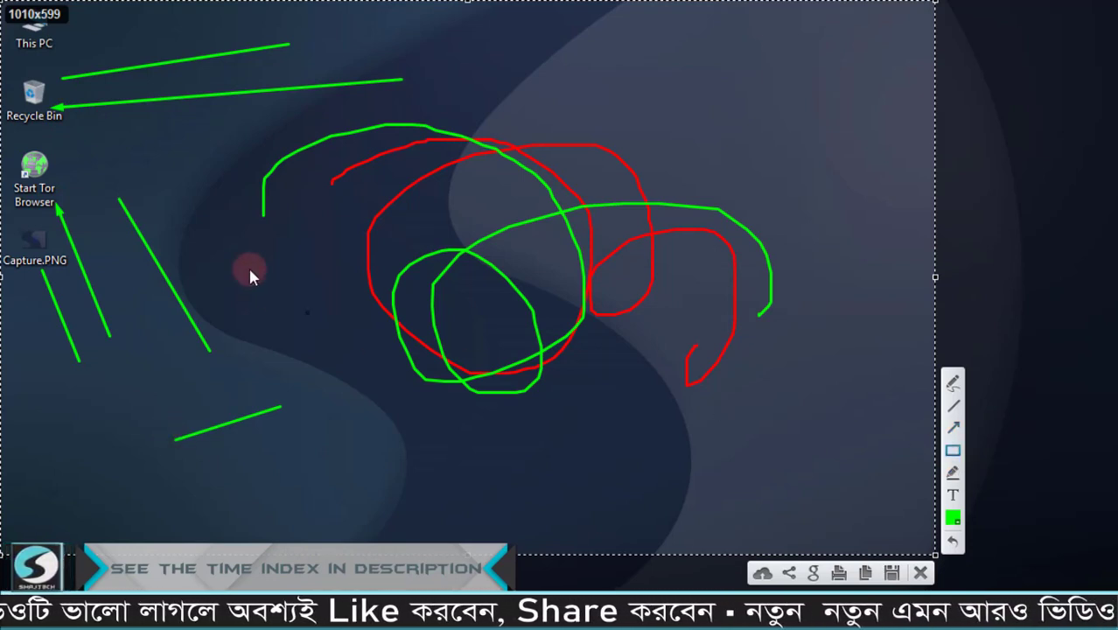
pyautogui.moveTo(220, 60)
pyautogui.mouseDown()
pyautogui.moveTo(606, 394)
pyautogui.moveTo(816, 365)
pyautogui.mouseUp()
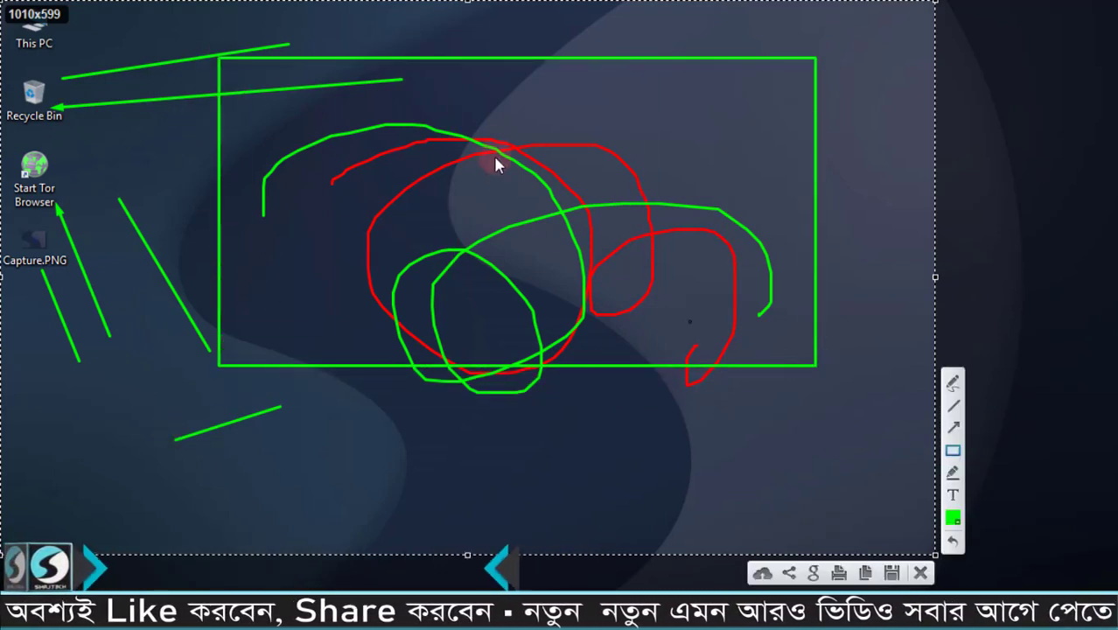
pyautogui.moveTo(478, 96)
pyautogui.mouseDown()
pyautogui.moveTo(700, 285)
pyautogui.moveTo(858, 311)
pyautogui.mouseUp()
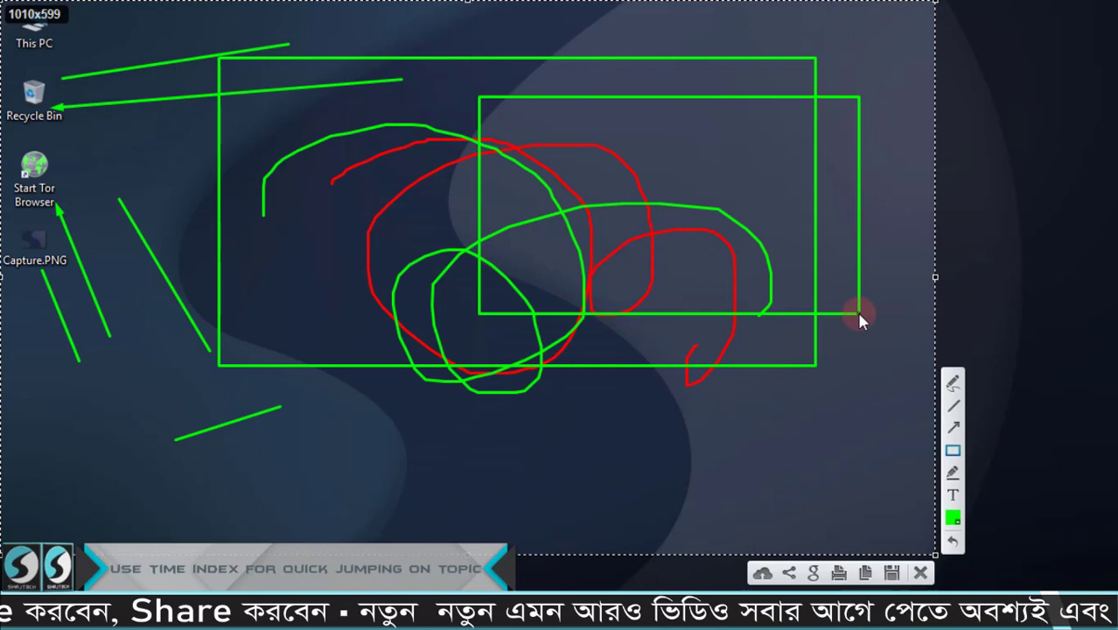
# Highlight the Start Tor Browser icon and a horizontal strip beside it with the yellow Marker
pyautogui.click(952, 472)
pyautogui.moveTo(35, 158)
pyautogui.mouseDown()
pyautogui.moveTo(32, 211)
pyautogui.moveTo(35, 203)
pyautogui.mouseUp()
pyautogui.moveTo(94, 156); pyautogui.dragTo(360, 144)
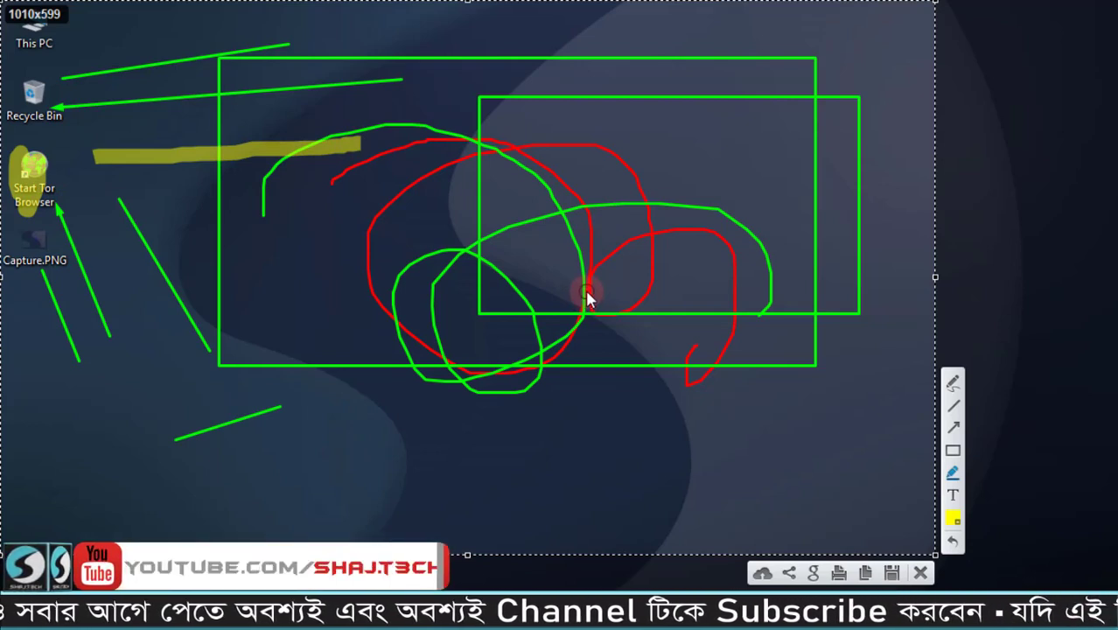
# Add the green text "Shaj Tech" below the large rectangle with the Text tool
pyautogui.click(953, 495)
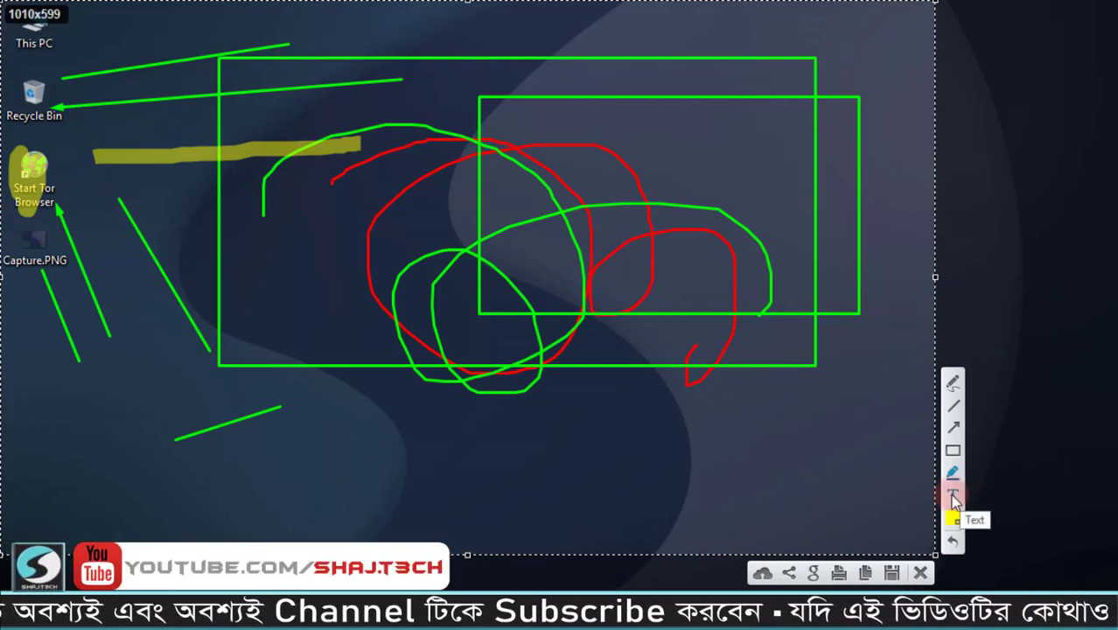
pyautogui.click(393, 471)
pyautogui.click(315, 427)
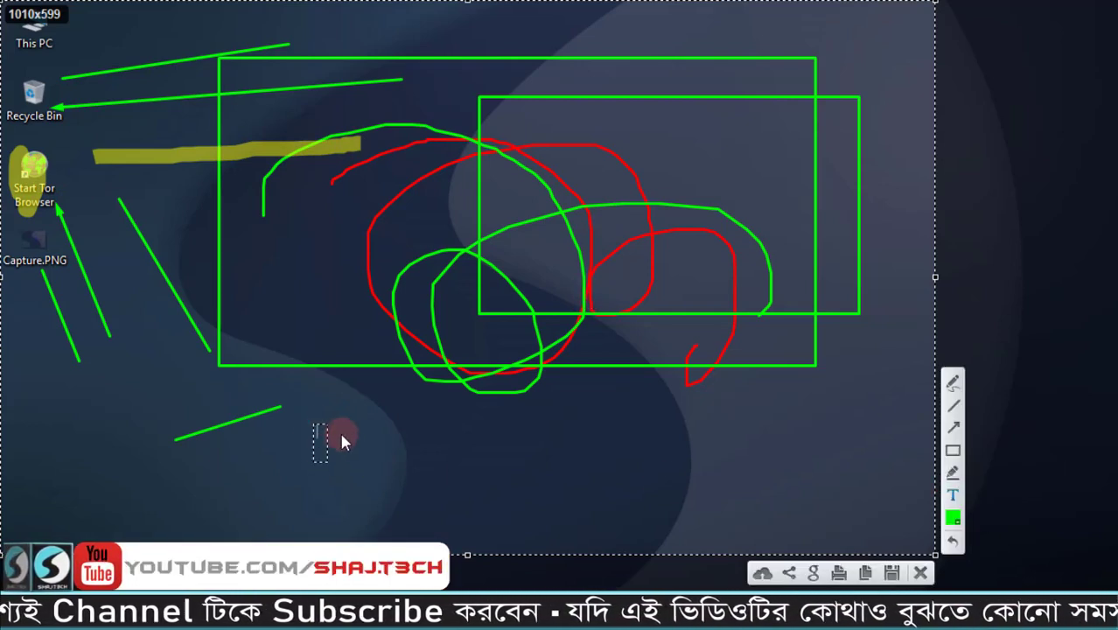
pyautogui.write('Shaj Tech')
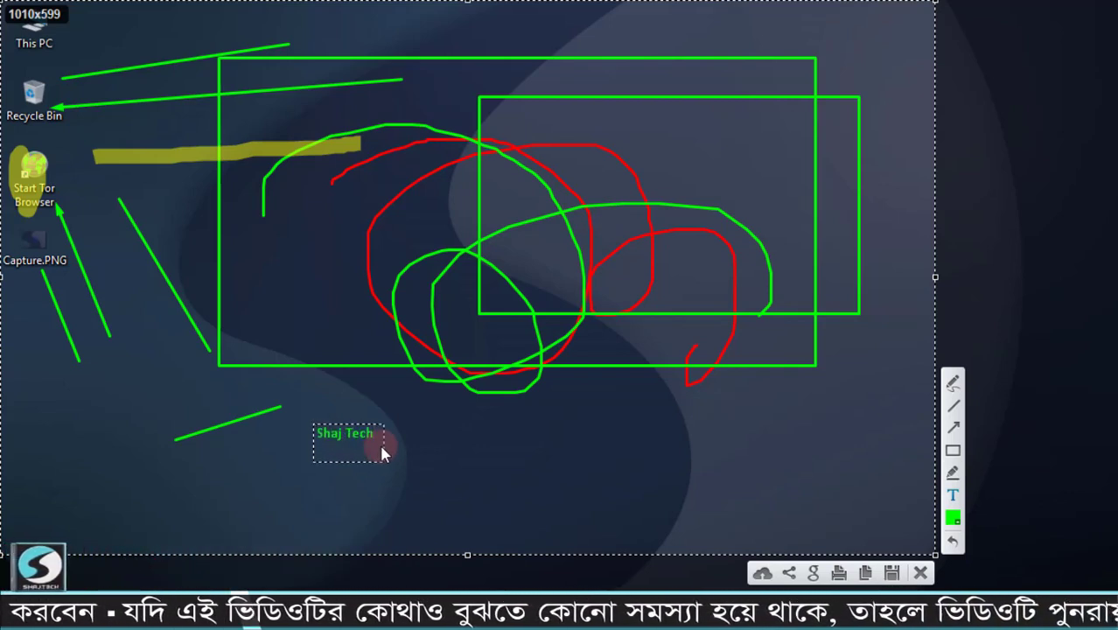
pyautogui.click(418, 450)
# Undo every annotation on the selected area, including the original red loops
pyautogui.click(950, 539)
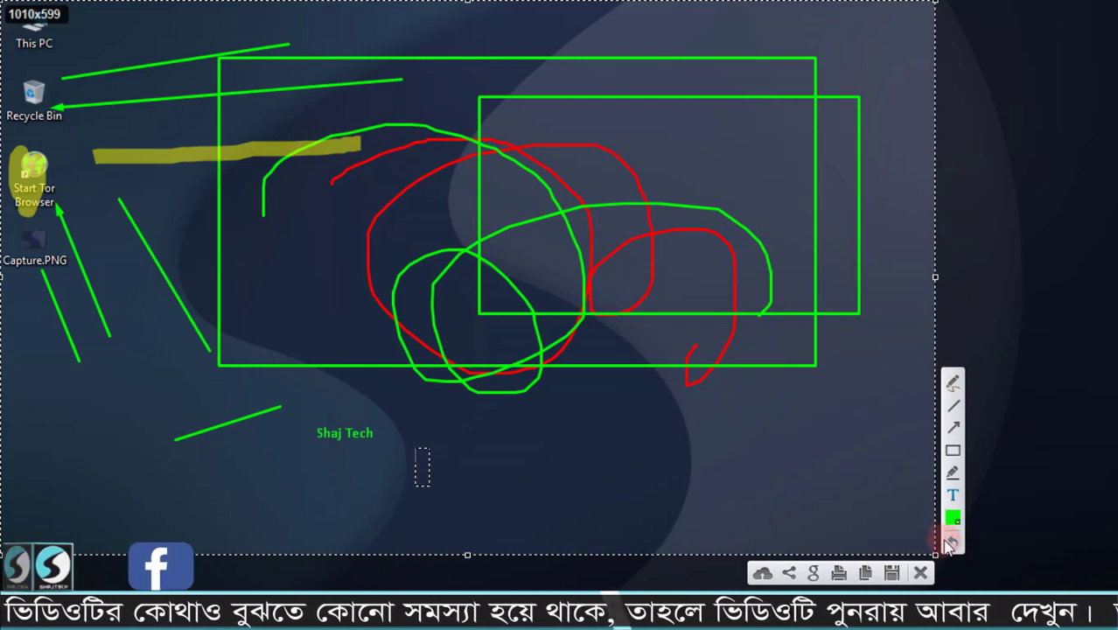
pyautogui.click(699, 361)
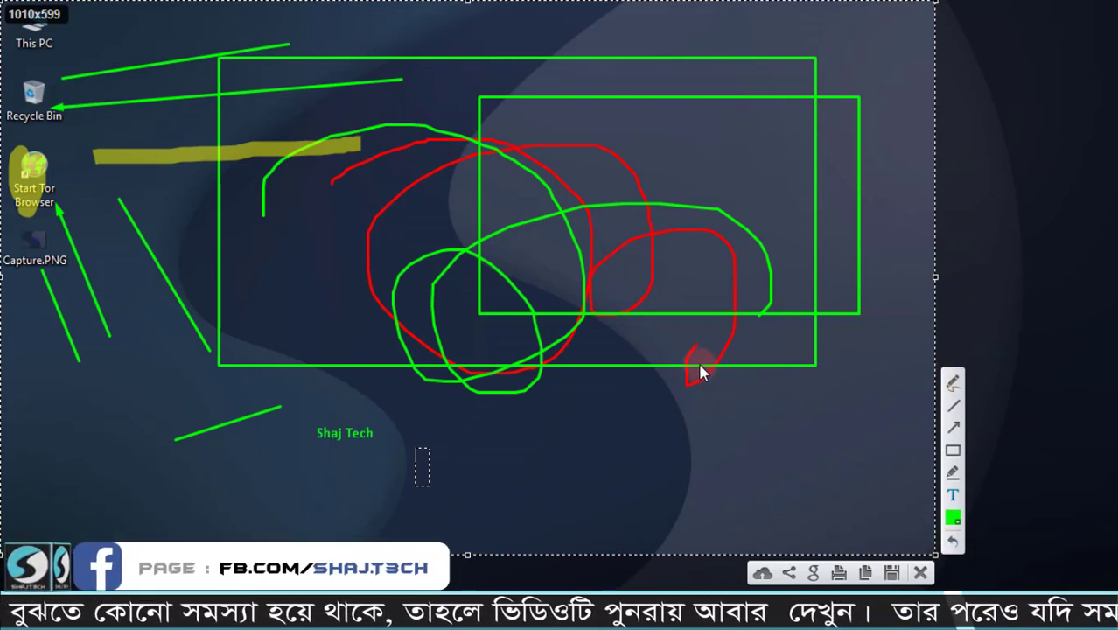
pyautogui.click(953, 543)
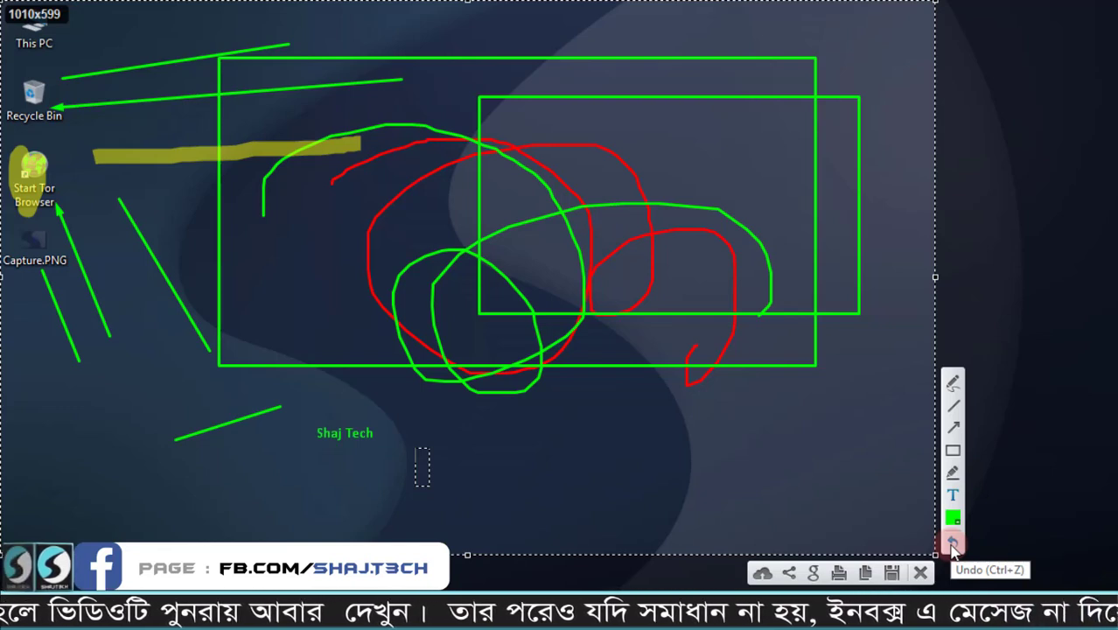
pyautogui.click(953, 542)
pyautogui.click(953, 542)
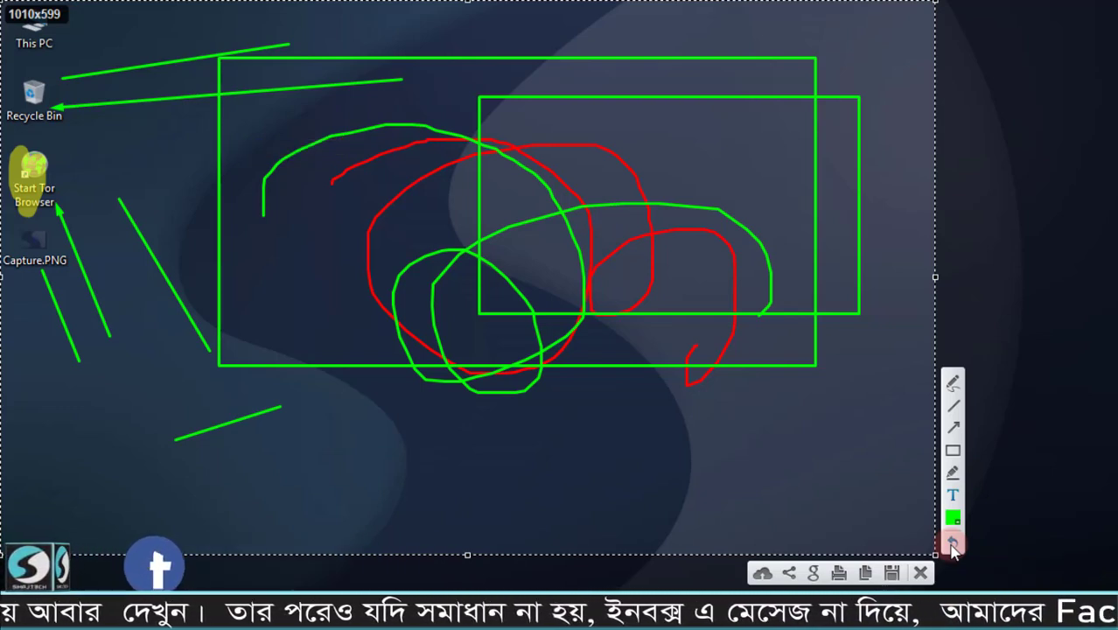
pyautogui.click(952, 542)
pyautogui.click(953, 543)
pyautogui.click(953, 543)
pyautogui.click(953, 543)
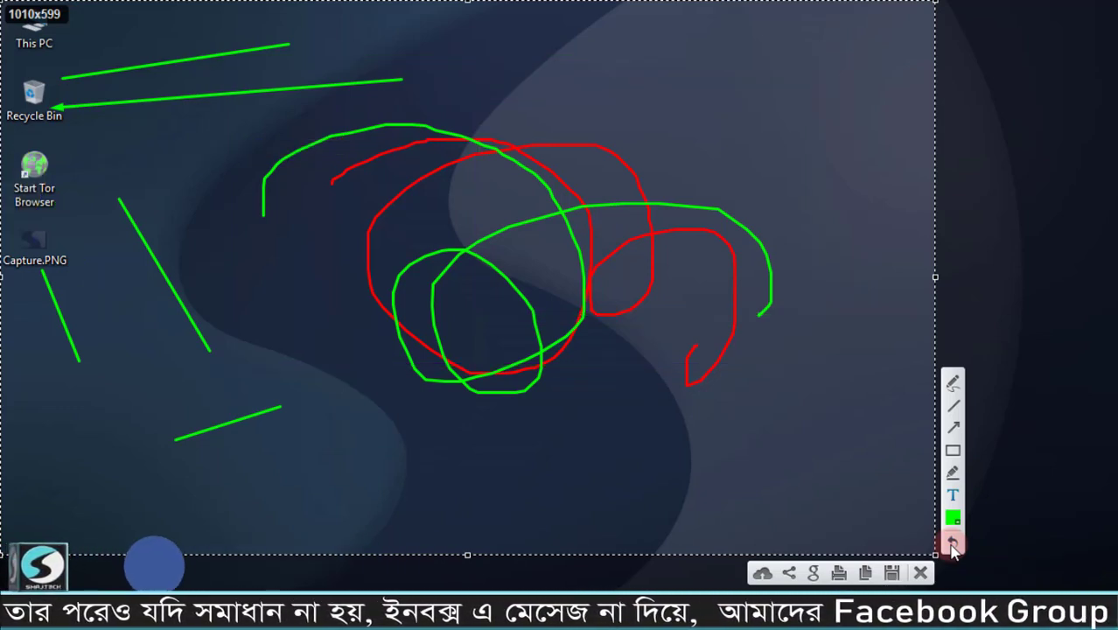
pyautogui.click(953, 544)
pyautogui.click(953, 543)
pyautogui.click(953, 543)
pyautogui.click(953, 543)
pyautogui.click(953, 543)
pyautogui.click(953, 543)
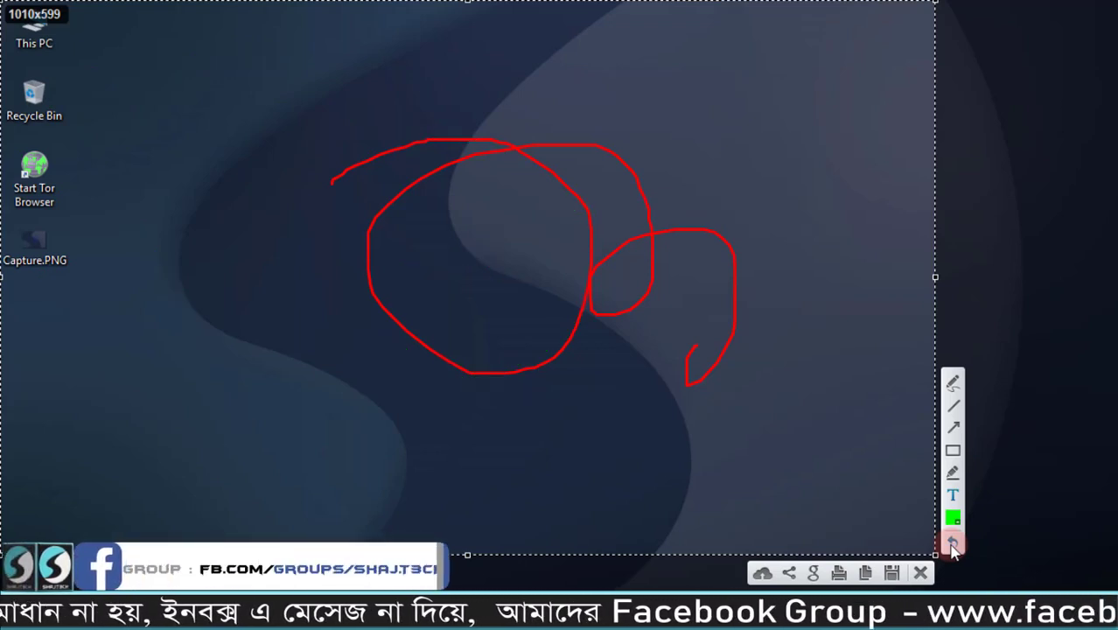
pyautogui.click(953, 543)
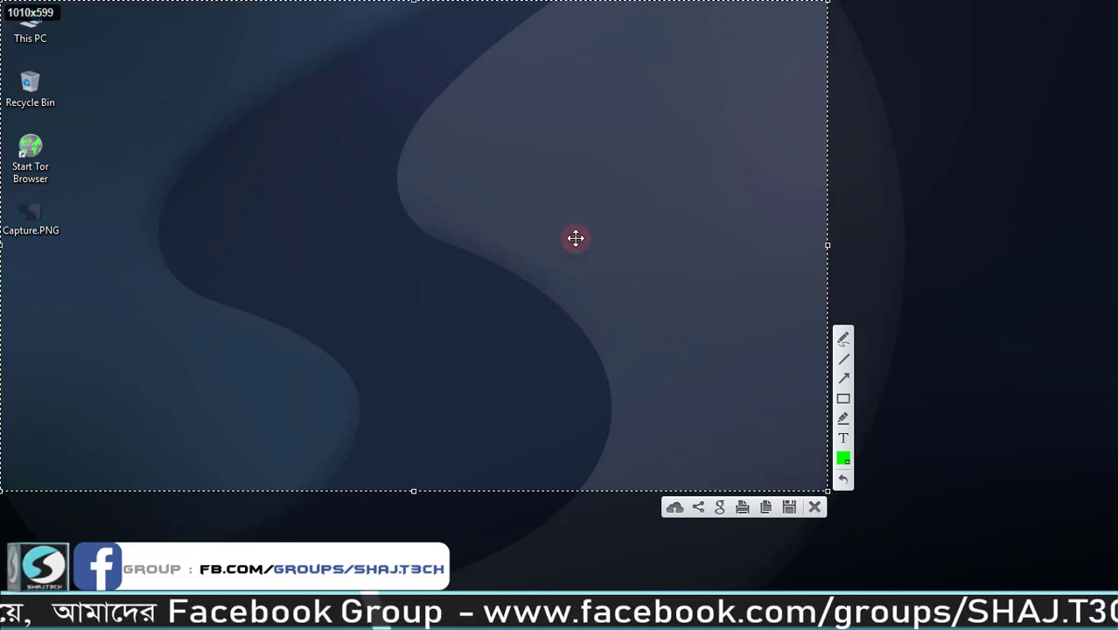
# Save the selected area to the Desktop as Screenshot_1.jpg in JPEG format and check the saved file there
pyautogui.click(789, 508)
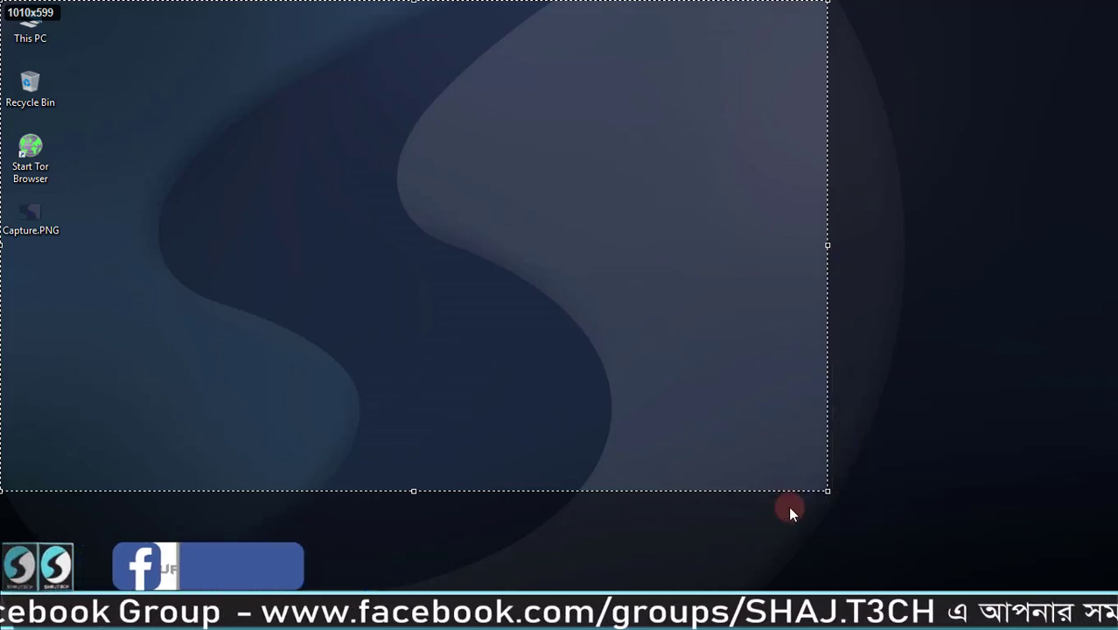
pyautogui.click(386, 212)
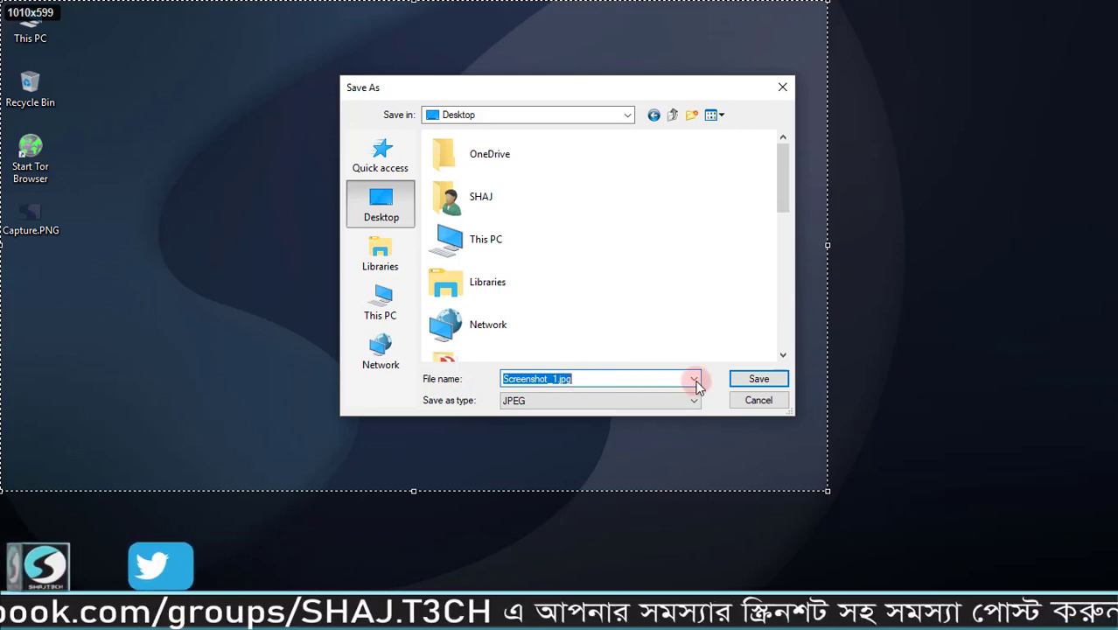
pyautogui.click(749, 378)
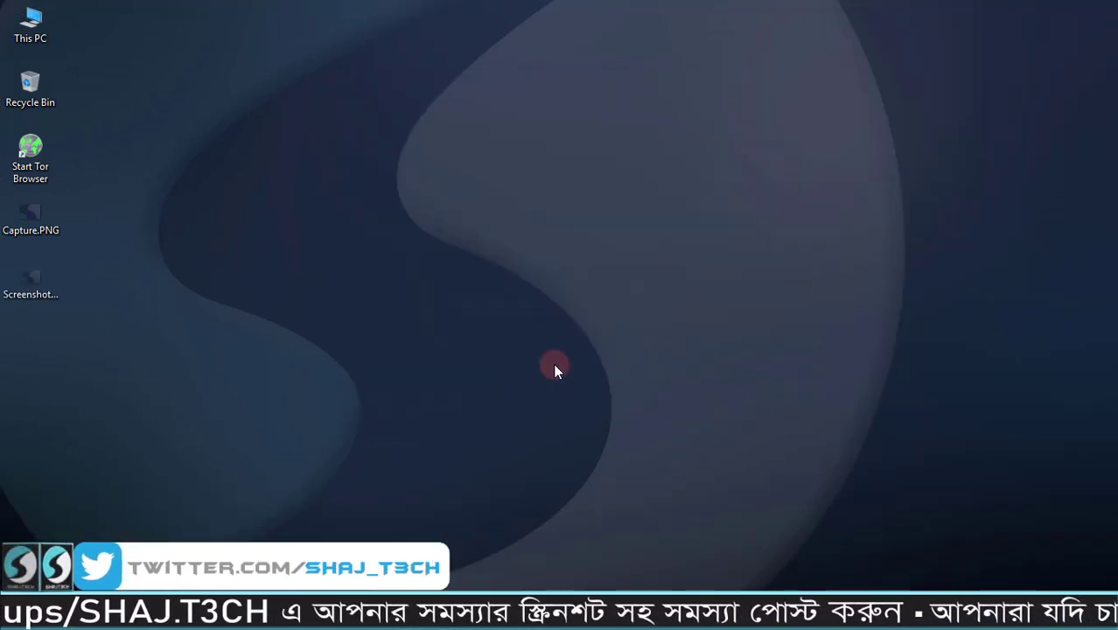
pyautogui.click(31, 293)
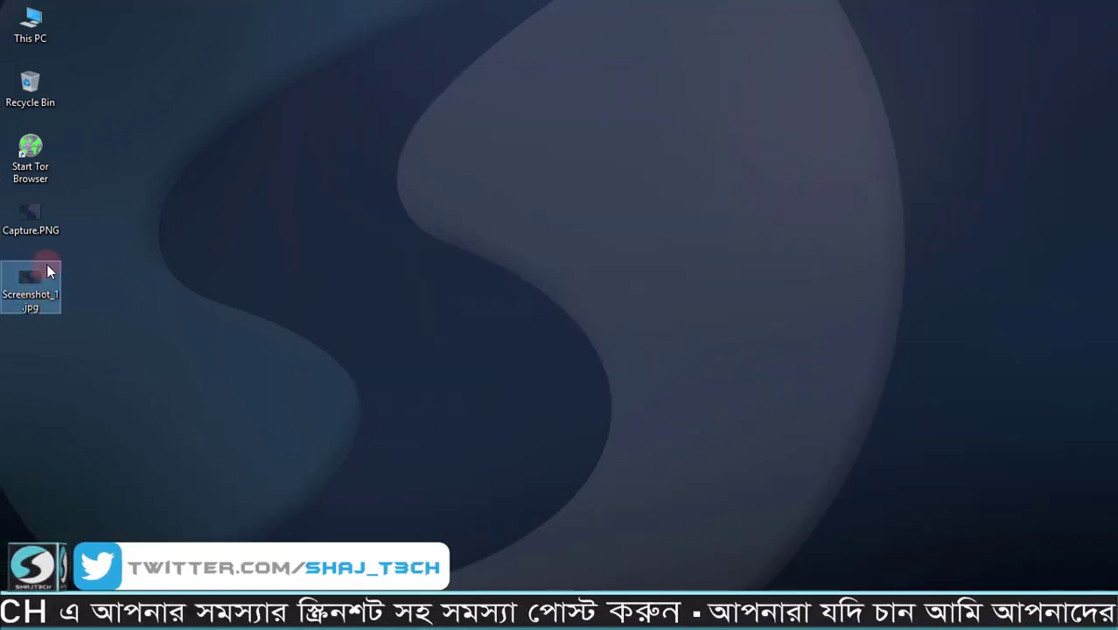
pyautogui.click(269, 217)
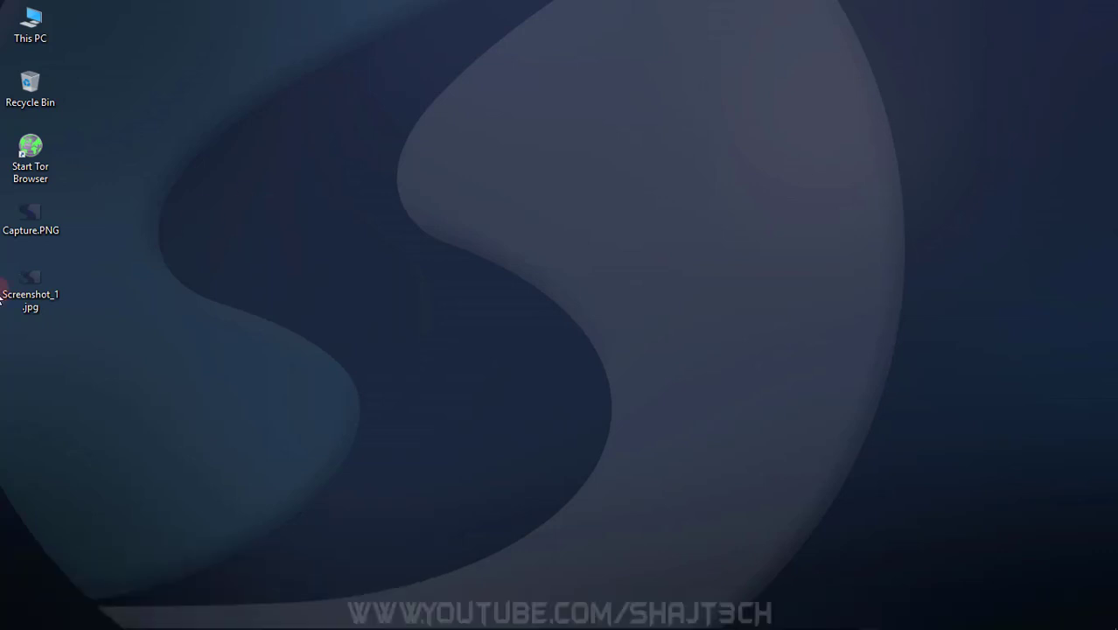
# Start a new Lightshot capture, select a wallpaper area of about 874x513 and copy it to the clipboard
pyautogui.moveTo(971, 626)
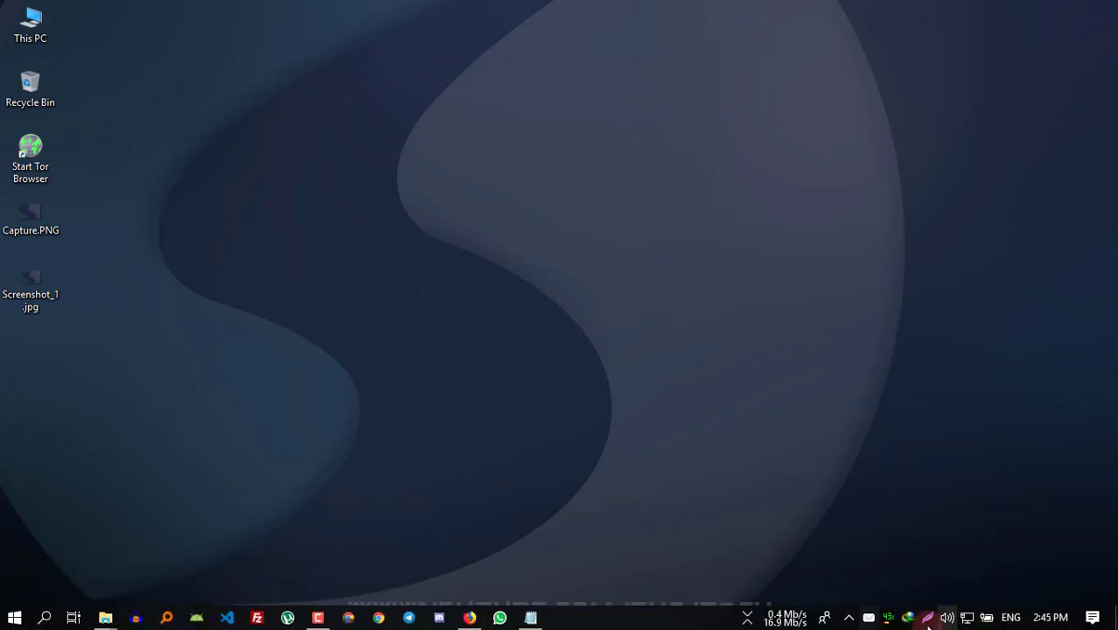
pyautogui.click(929, 623)
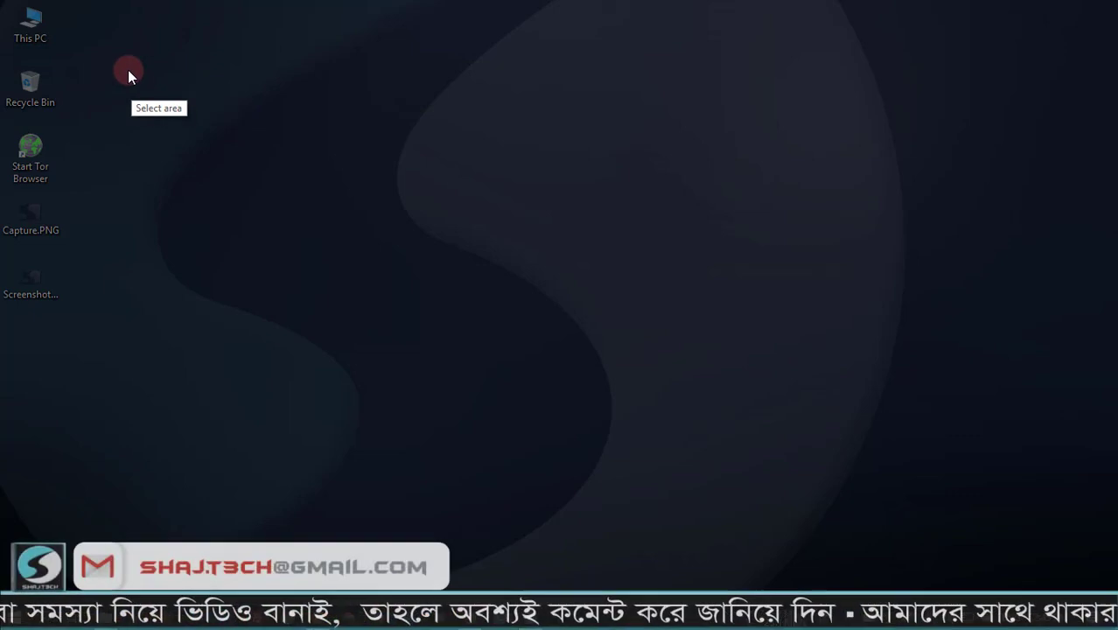
pyautogui.moveTo(125, 69); pyautogui.dragTo(840, 487)
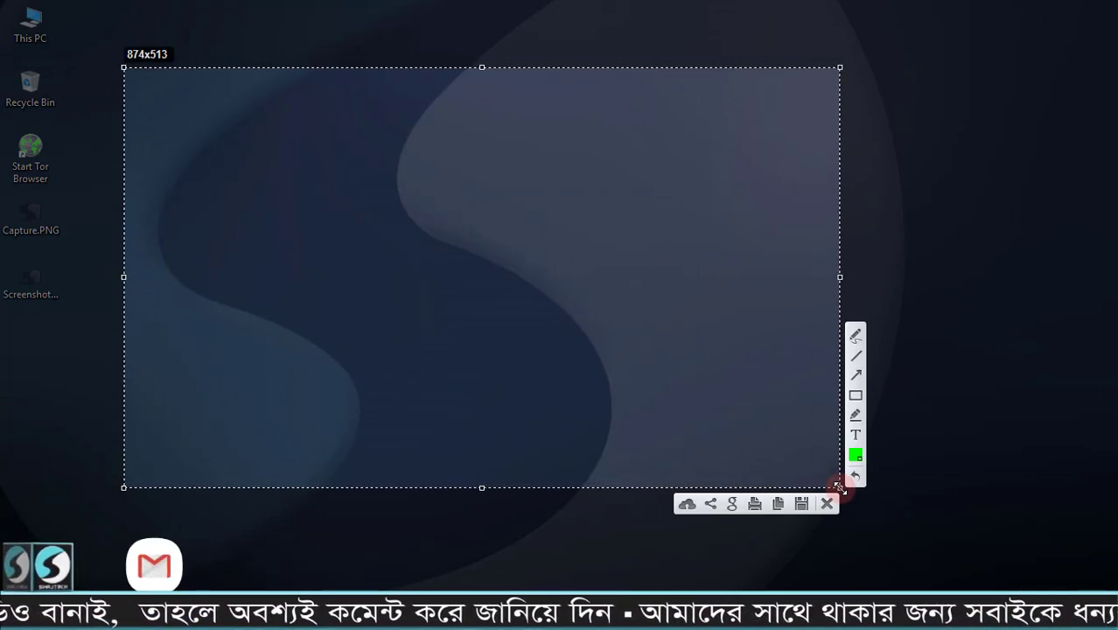
pyautogui.click(777, 503)
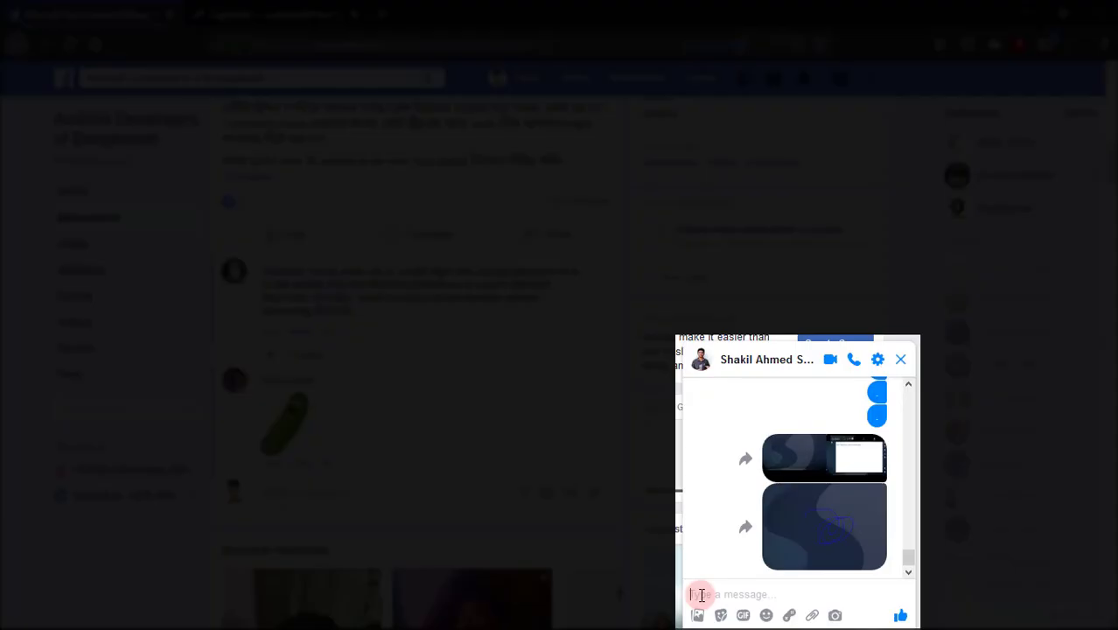
# Paste the copied screenshot into the open Facebook chat's message field and send it
pyautogui.rightClick(696, 594)
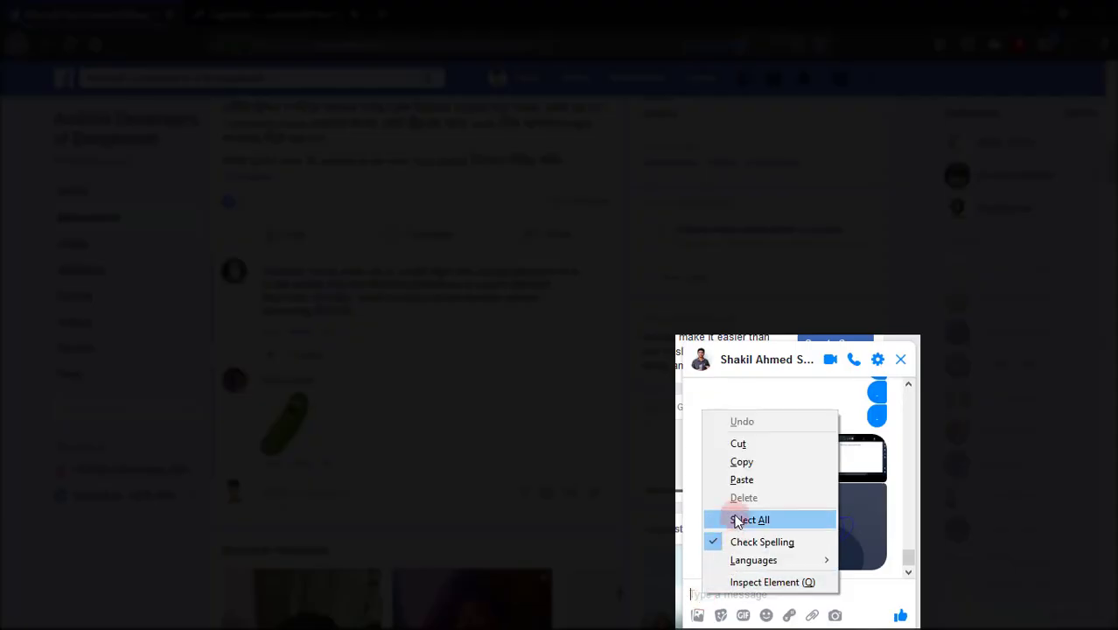
pyautogui.click(741, 479)
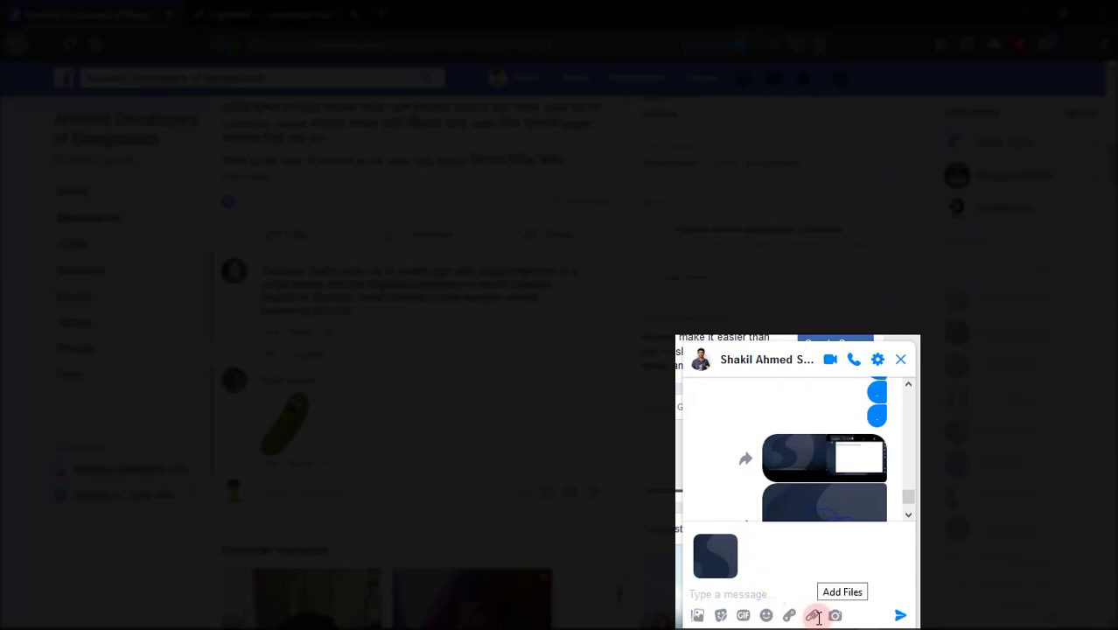
pyautogui.press('Return')
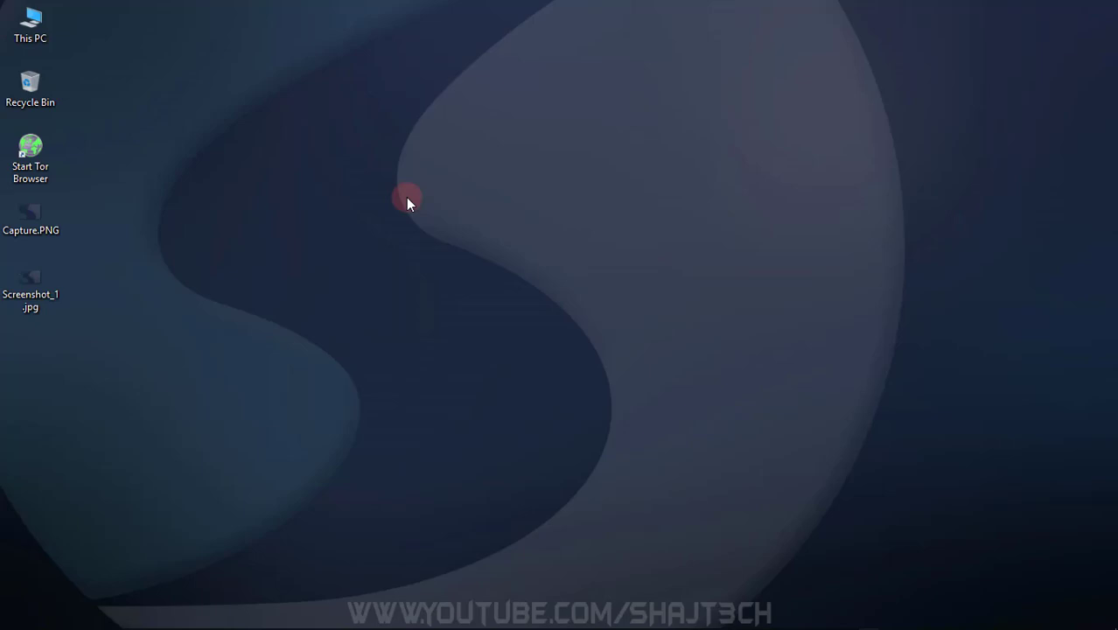
# Capture a central wallpaper area of about 703x430 with Lightshot, search Google for similar images and look through the results
pyautogui.press('Print')
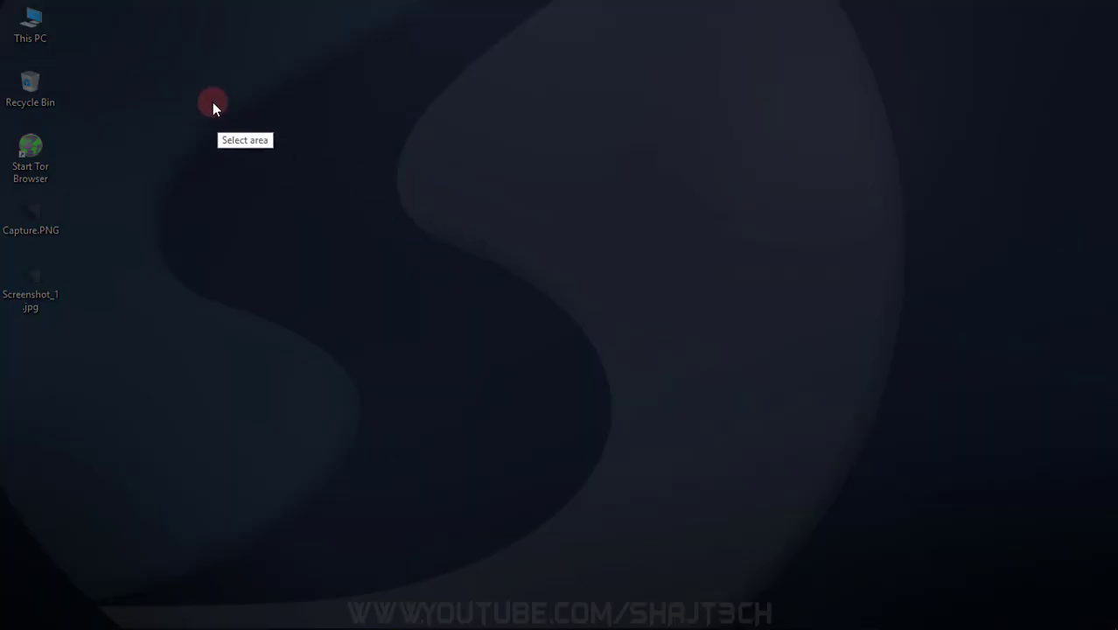
pyautogui.moveTo(208, 102); pyautogui.dragTo(607, 438)
pyautogui.moveTo(696, 449); pyautogui.dragTo(783, 454)
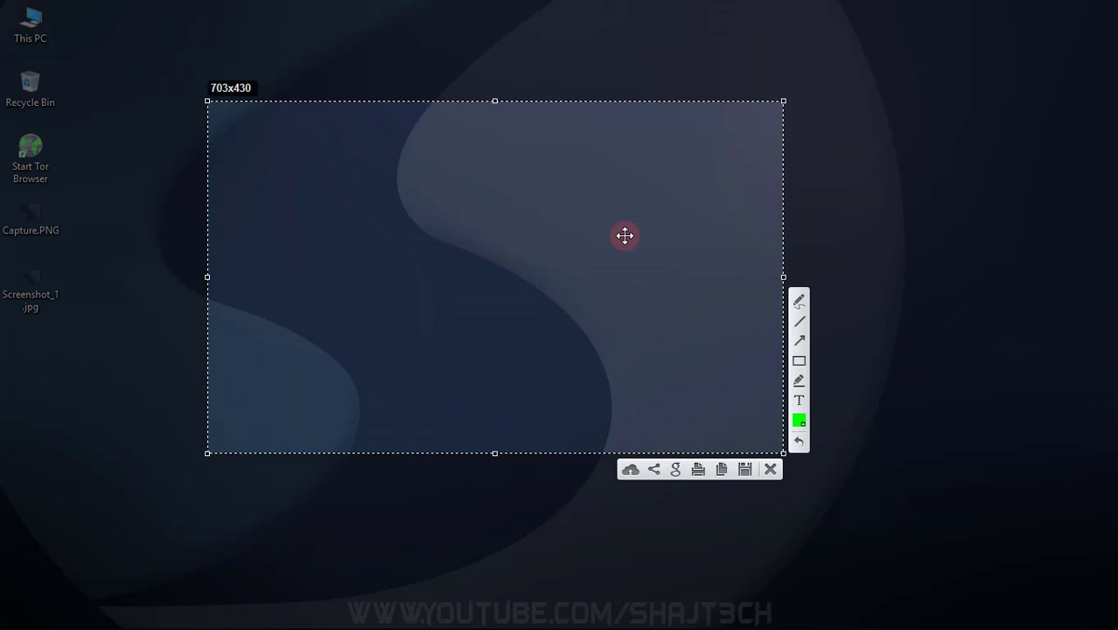
pyautogui.click(676, 468)
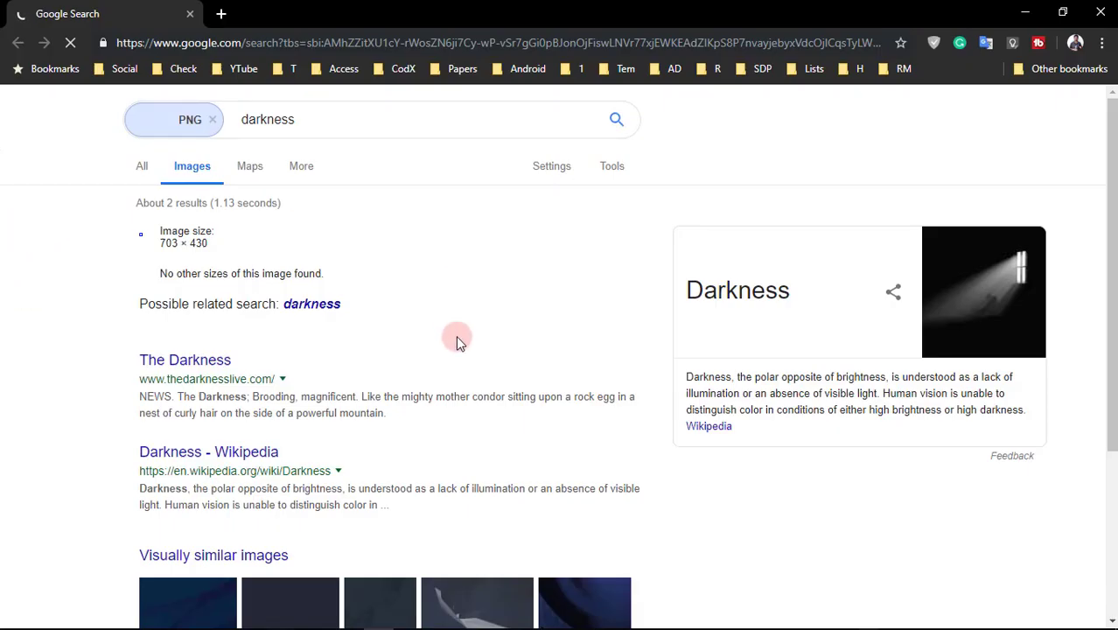
pyautogui.scroll(-1, 511, 272)
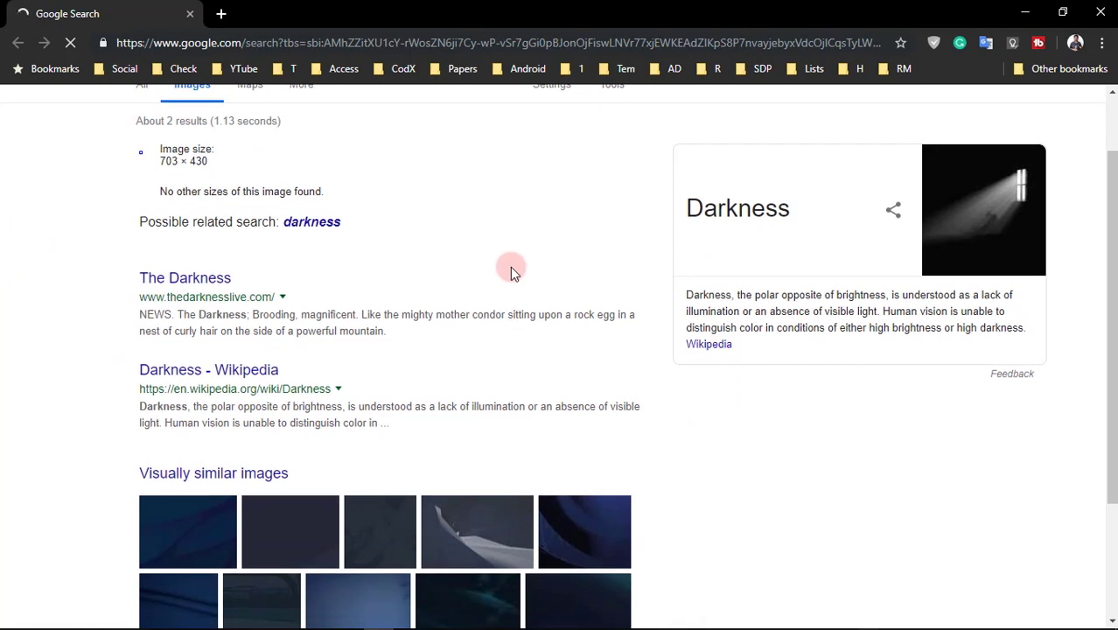
# Look through the visually similar images in the Google results and minimise the browser
pyautogui.scroll(-2, 455, 315)
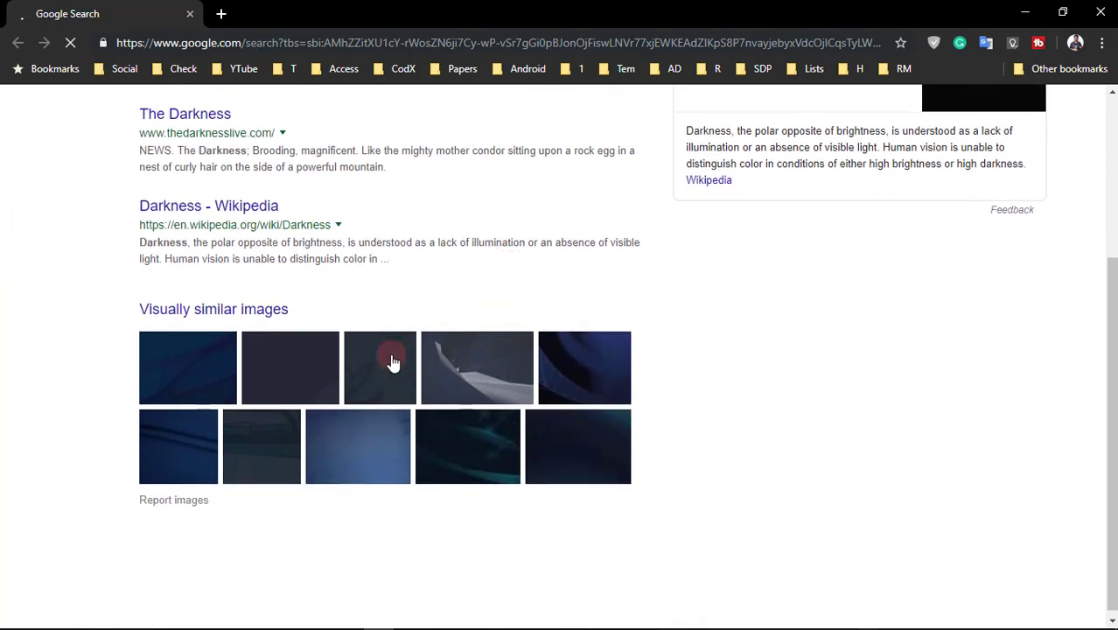
pyautogui.click(1024, 12)
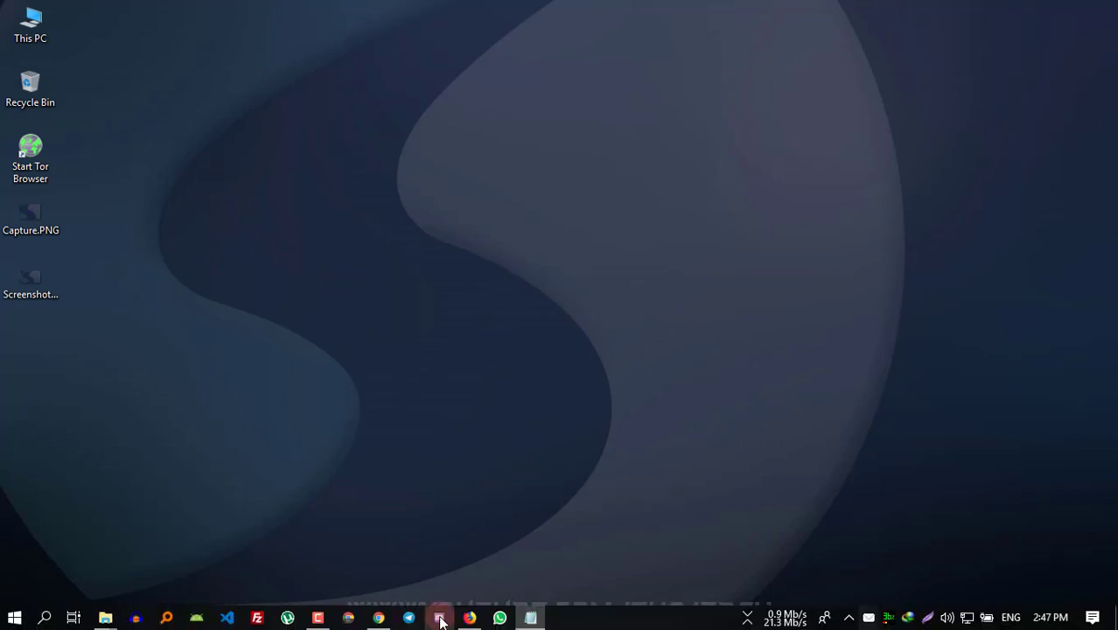
pyautogui.click(382, 617)
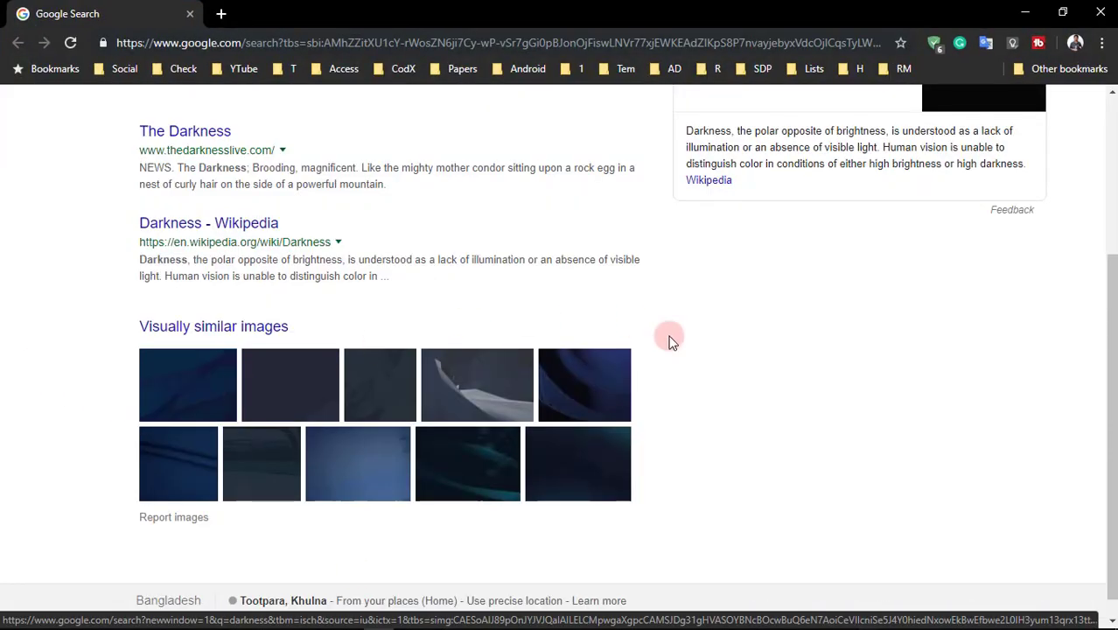
pyautogui.click(577, 469)
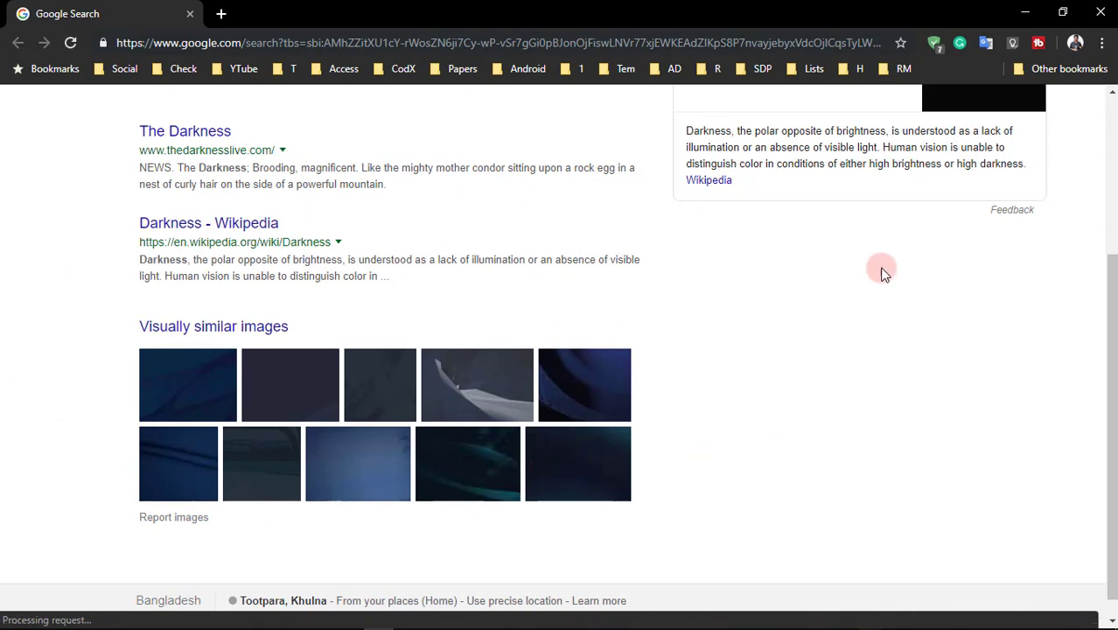
pyautogui.click(1015, 19)
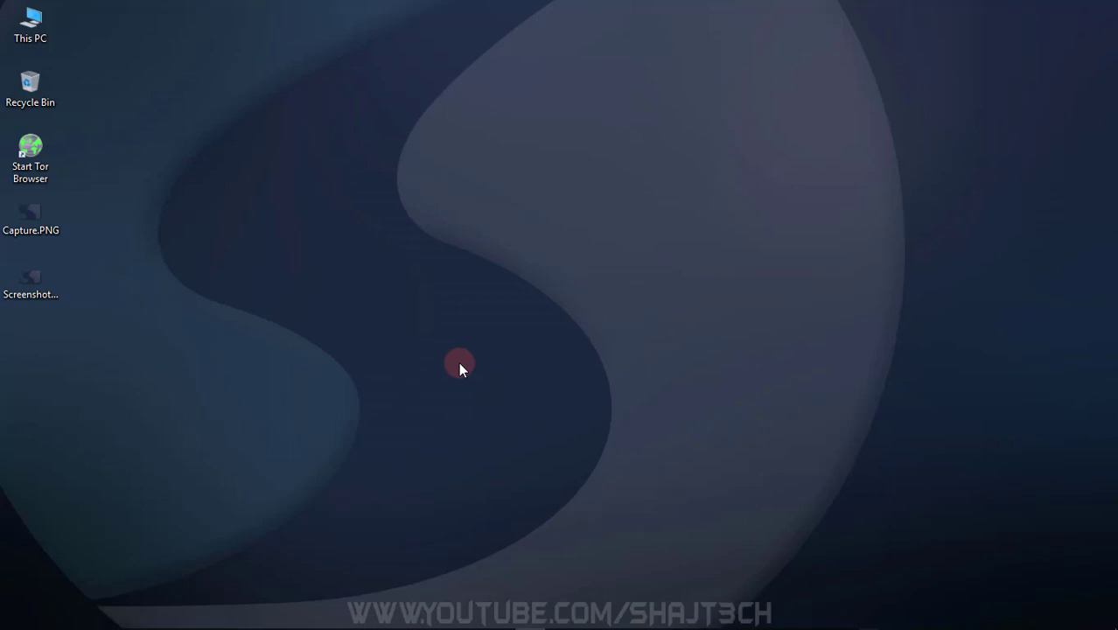
# Capture a wallpaper area of about 614x369 with Lightshot and upload it to the Lightshot image server
pyautogui.press('Print')
pyautogui.moveTo(278, 104); pyautogui.dragTo(782, 406)
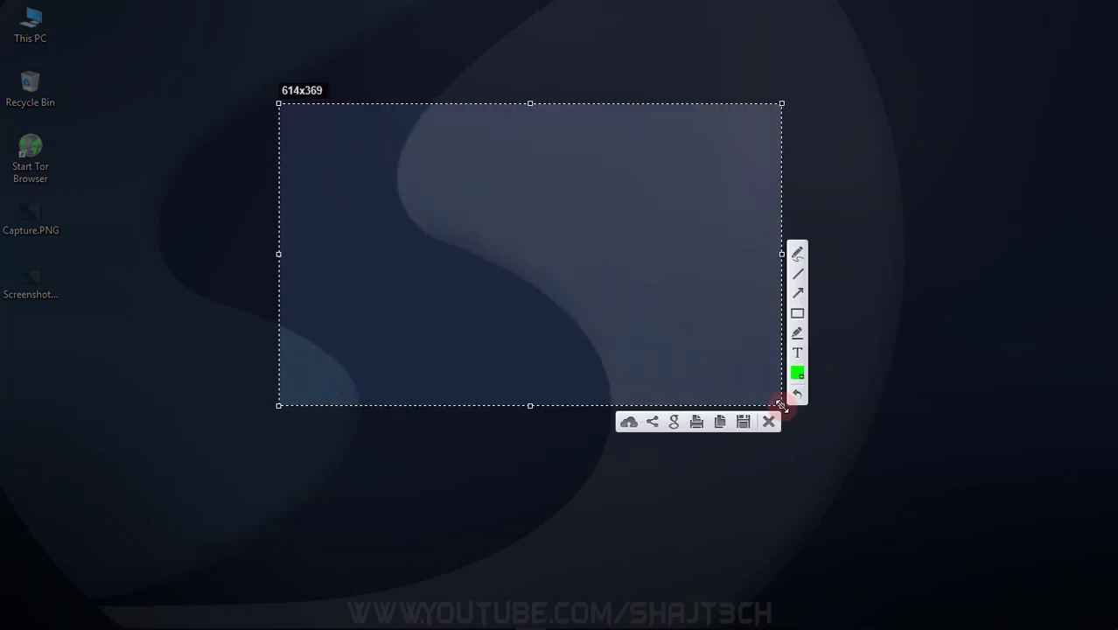
pyautogui.click(652, 424)
pyautogui.click(628, 423)
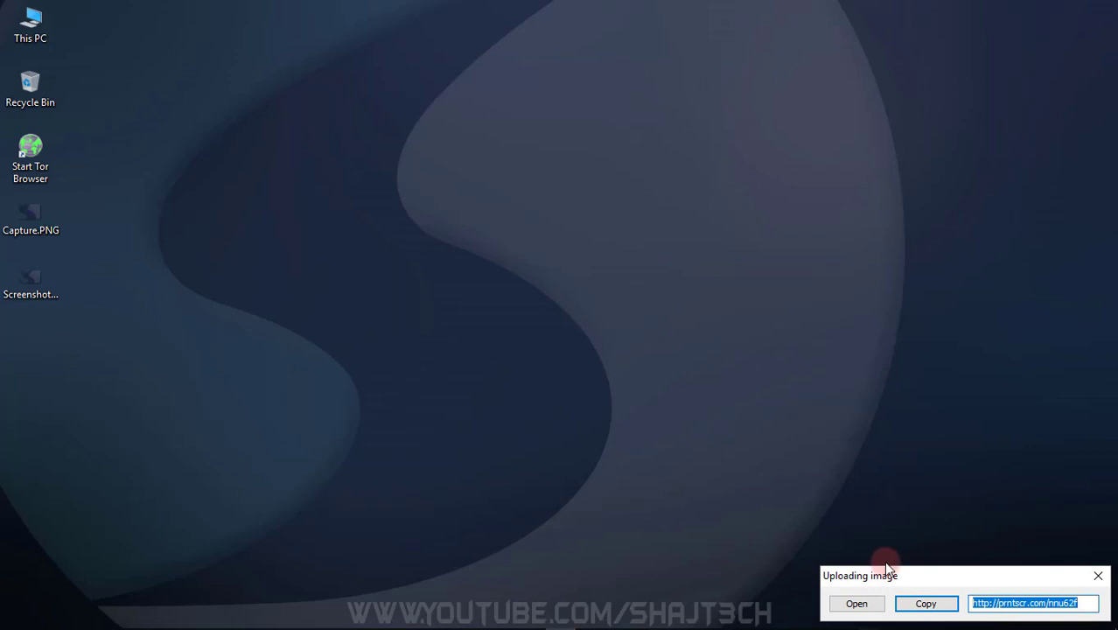
# Copy the link of the uploaded screenshot and open it in the web browser
pyautogui.click(926, 603)
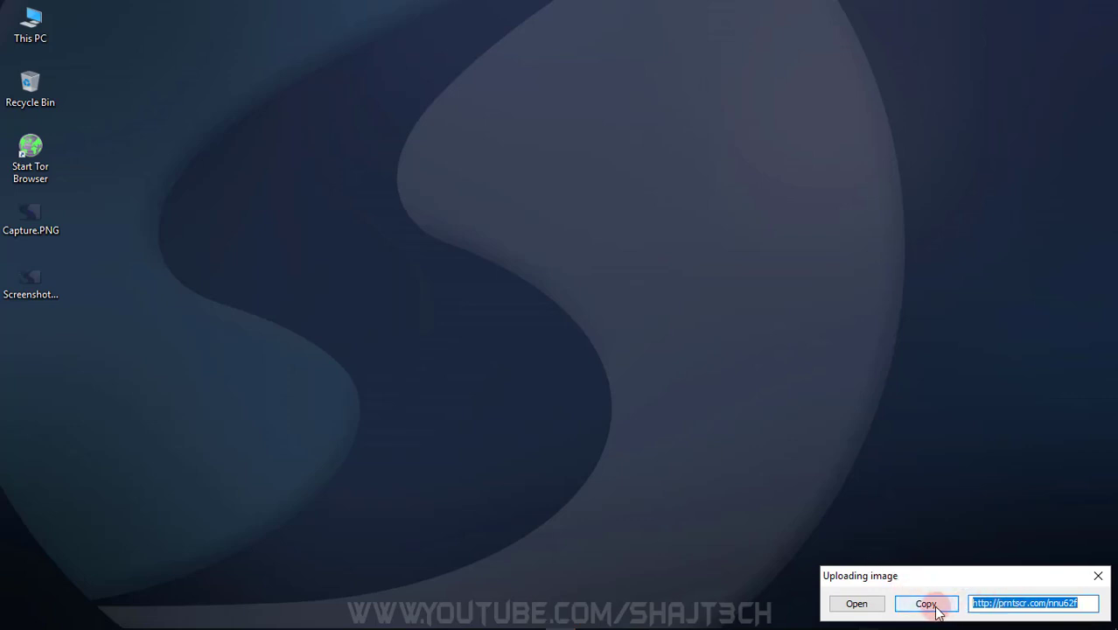
pyautogui.click(849, 606)
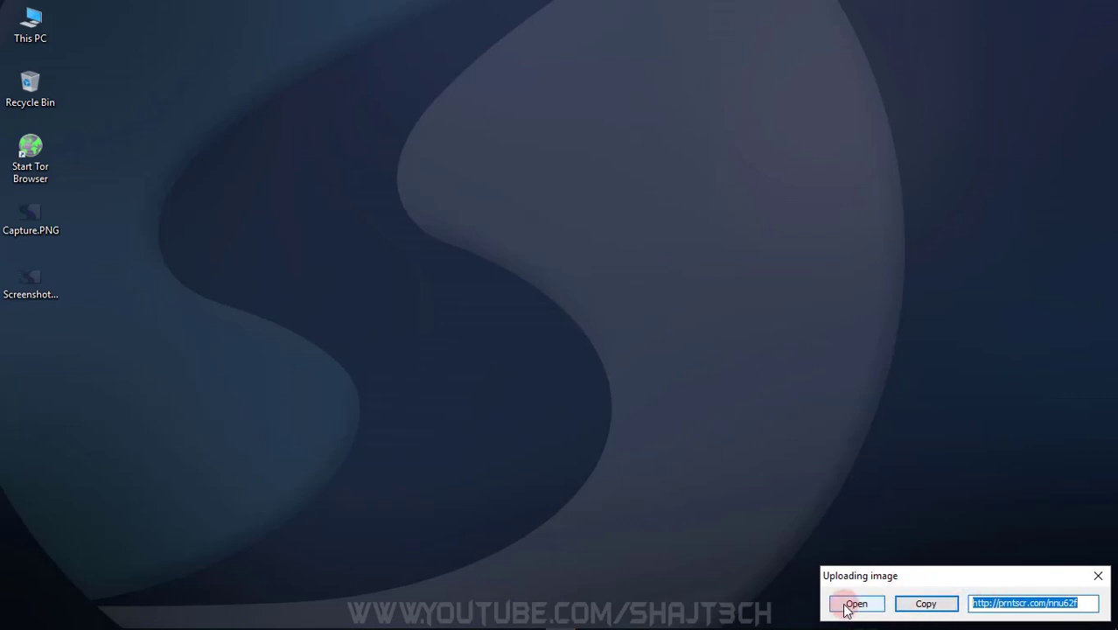
pyautogui.click(890, 604)
pyautogui.click(1024, 604)
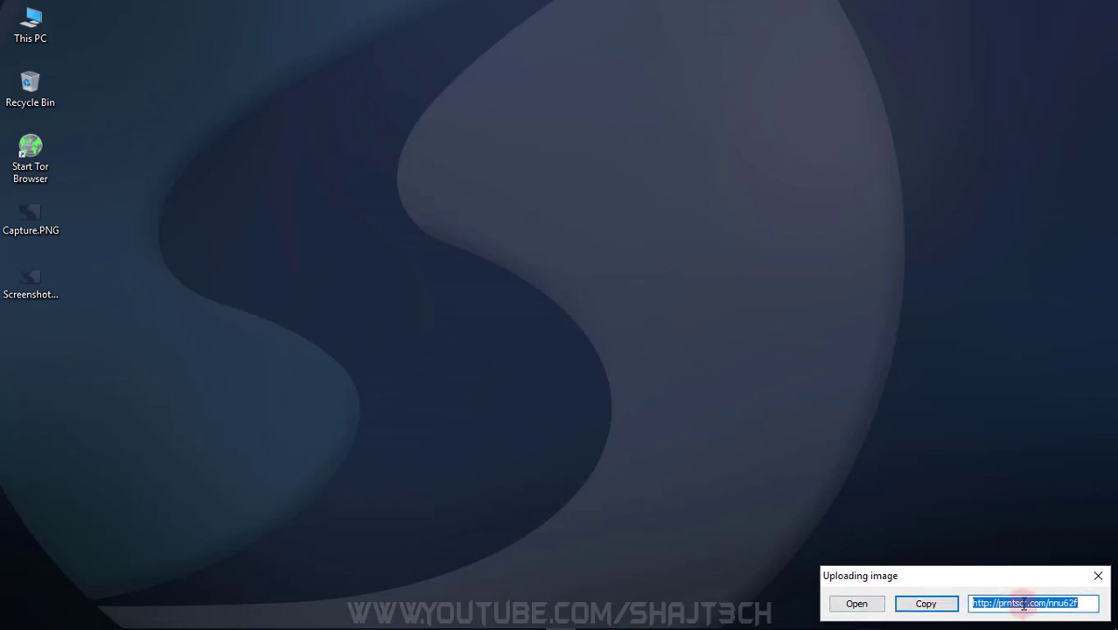
pyautogui.click(924, 602)
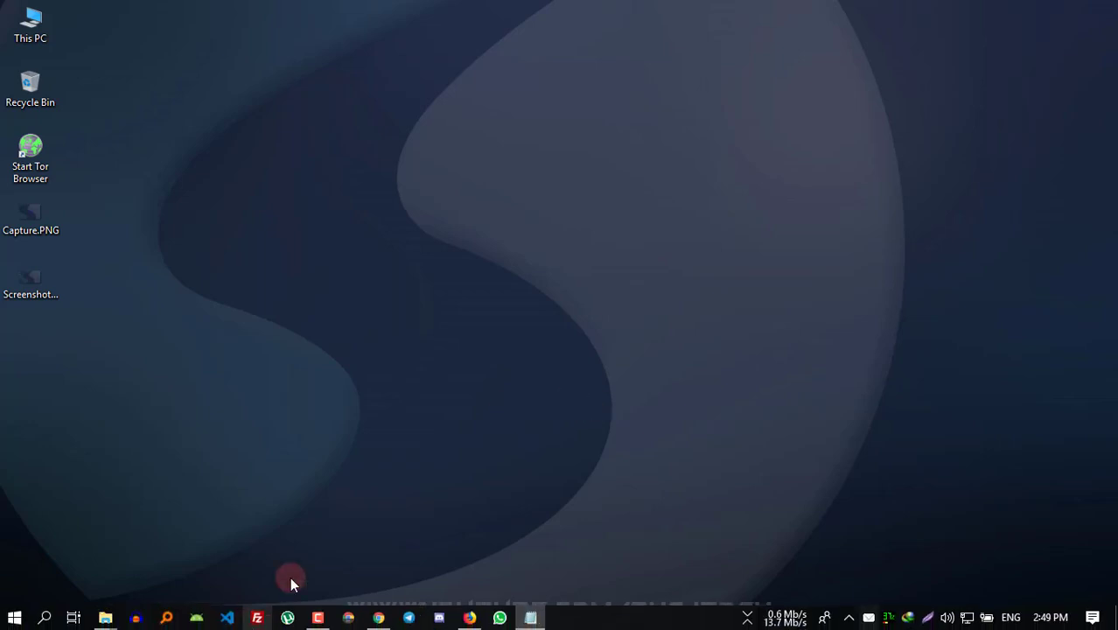
pyautogui.click(468, 616)
pyautogui.rightClick(264, 41)
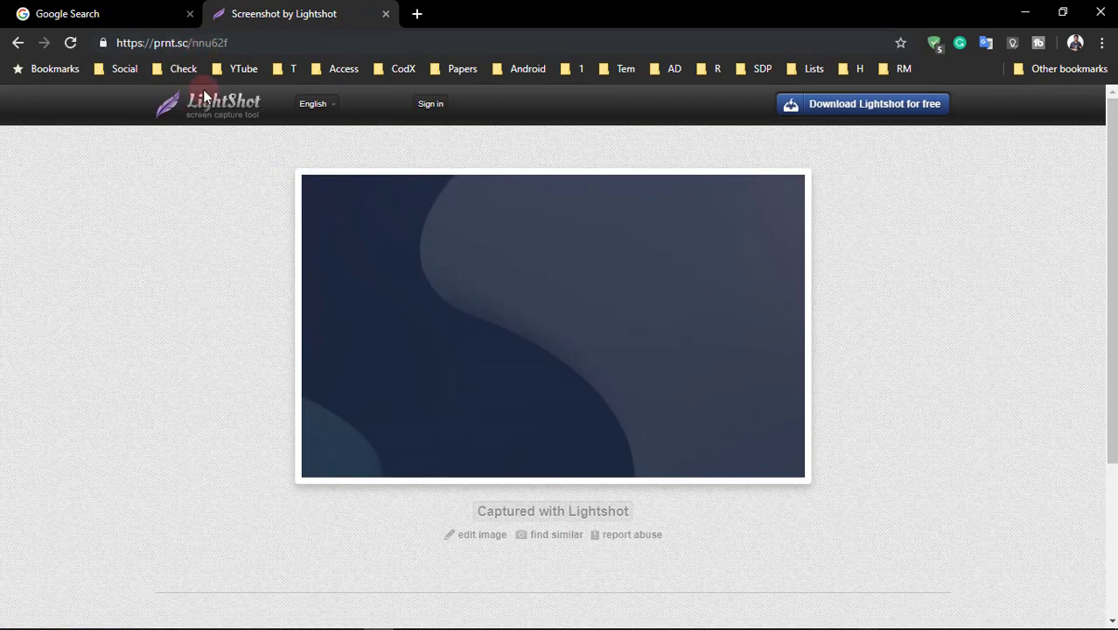
pyautogui.click(252, 40)
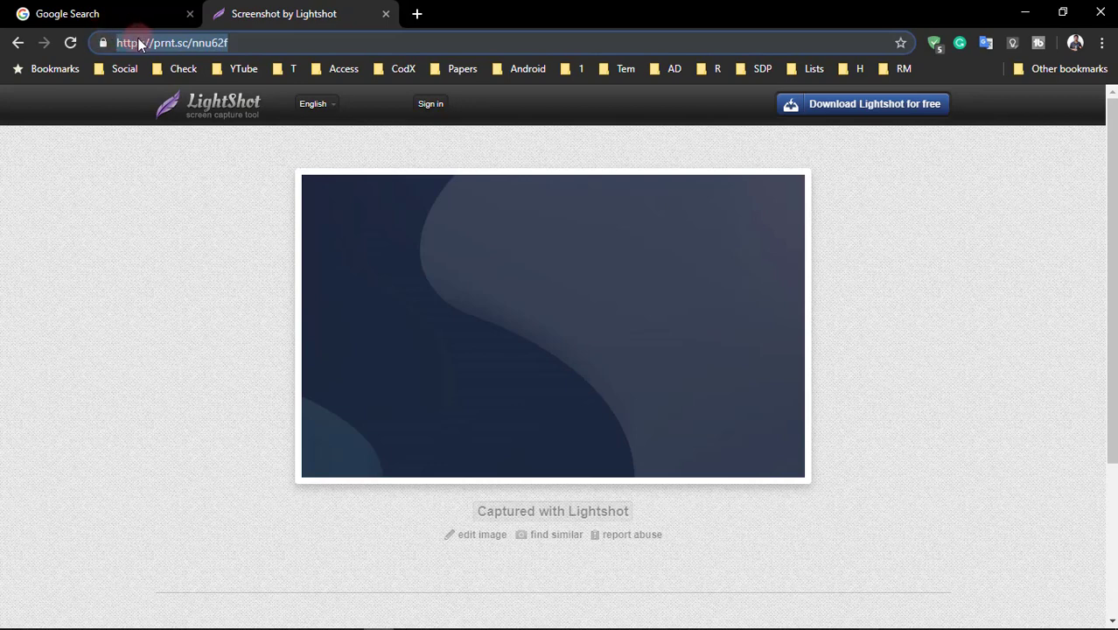
pyautogui.rightClick(137, 37)
pyautogui.click(179, 131)
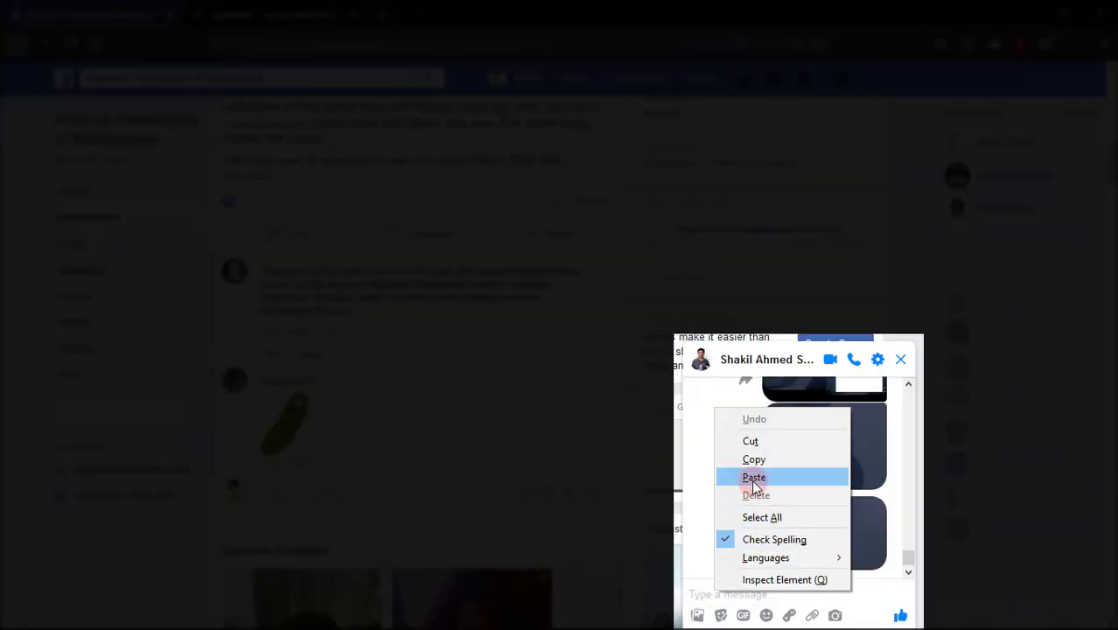
pyautogui.click(751, 478)
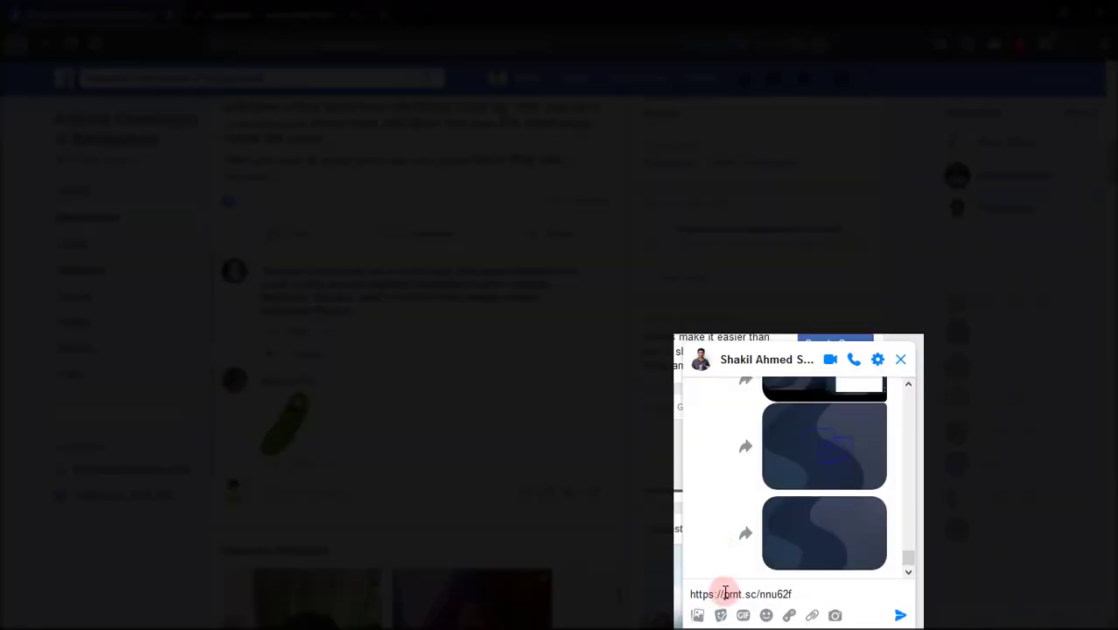
pyautogui.press('Return')
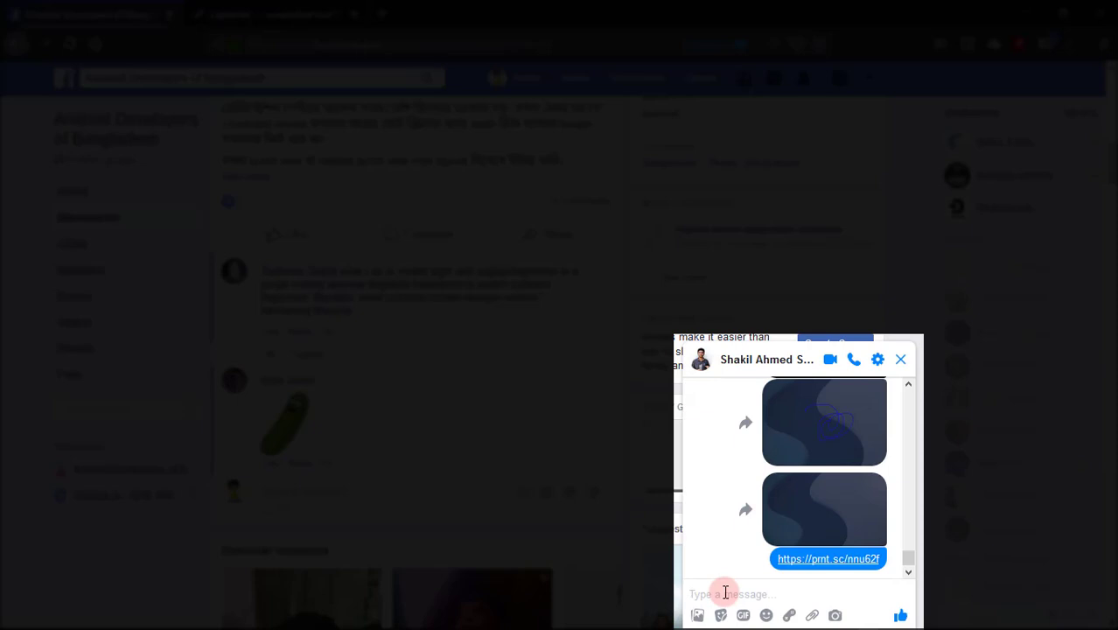
# Open the prnt.sc link from the chat to view the shared screenshot, and minimise both browser windows
pyautogui.click(844, 559)
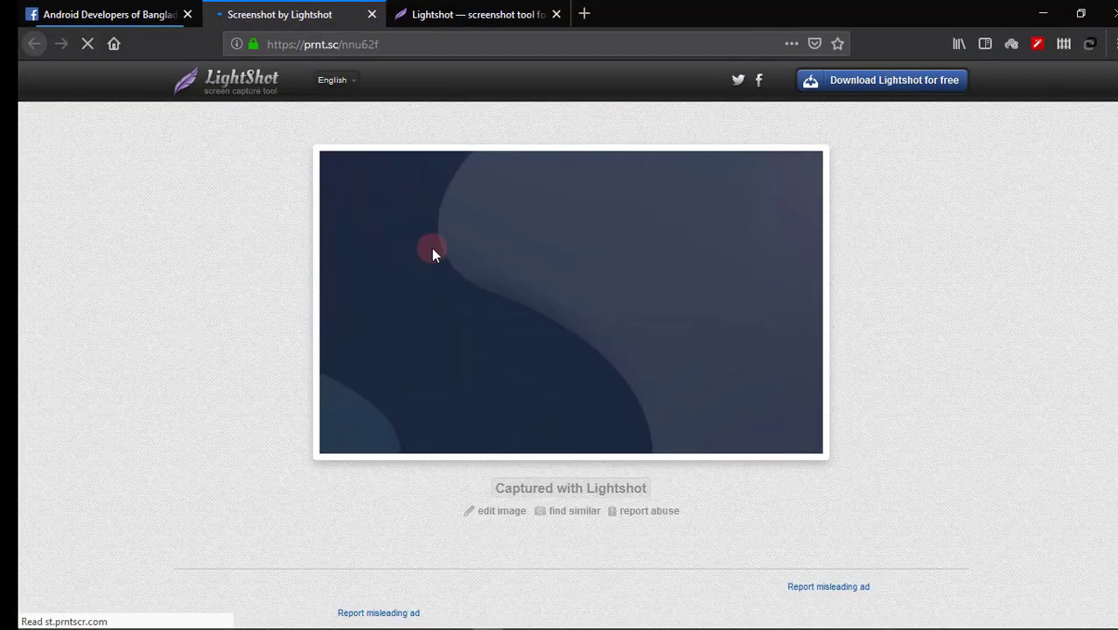
pyautogui.click(1042, 18)
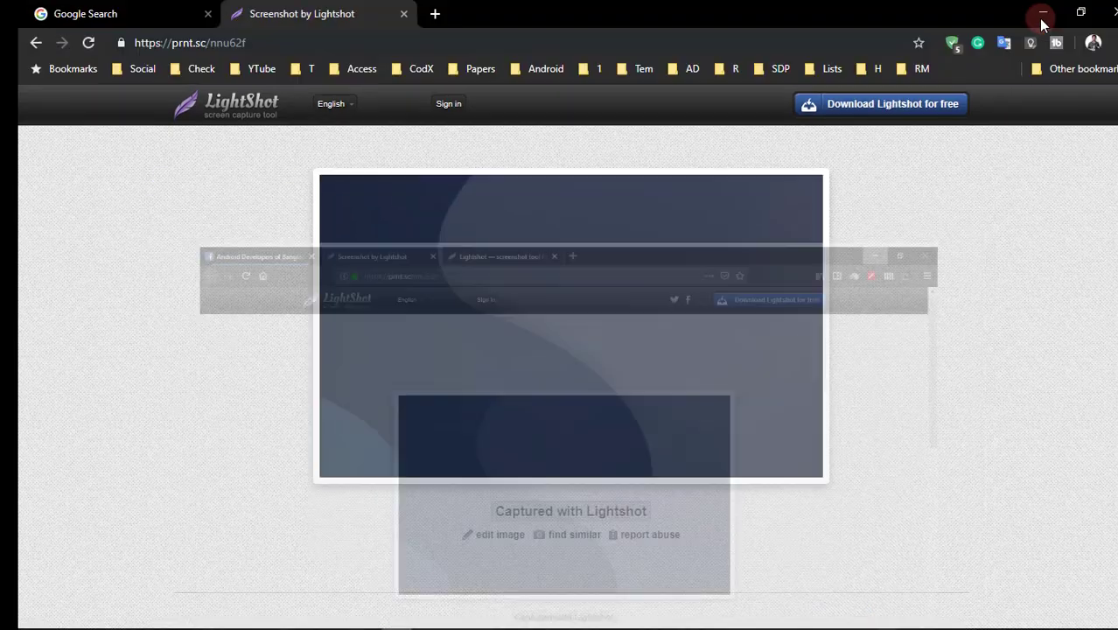
pyautogui.click(1042, 16)
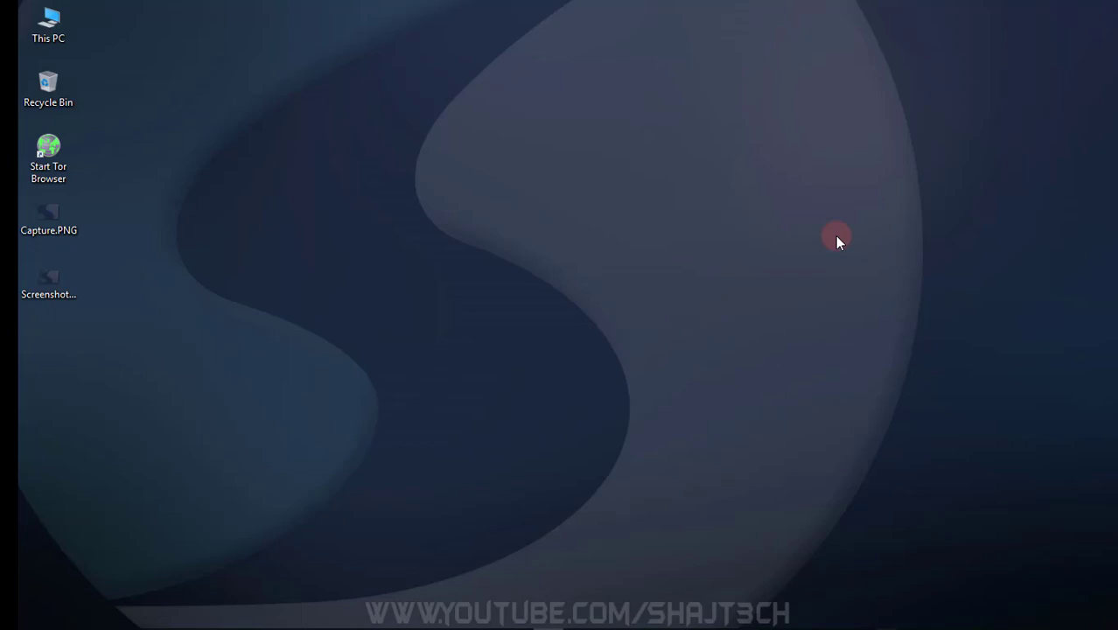
# Check the Lightshot process's memory usage in Task Manager and close Task Manager
pyautogui.hotkey('ctrl', 'shift', 'Escape')
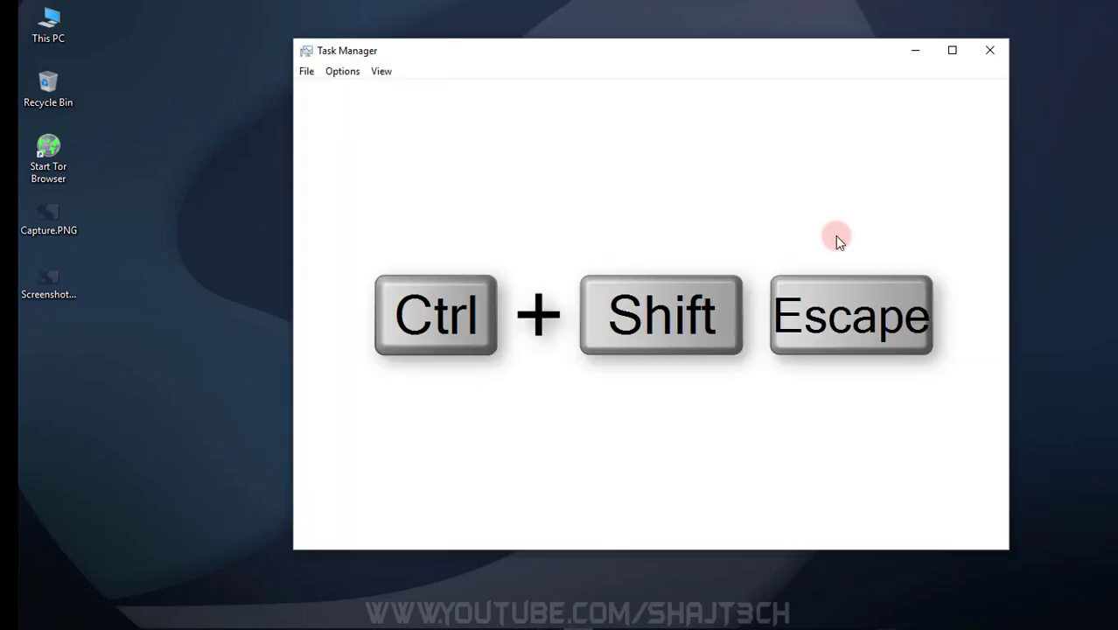
pyautogui.click(363, 418)
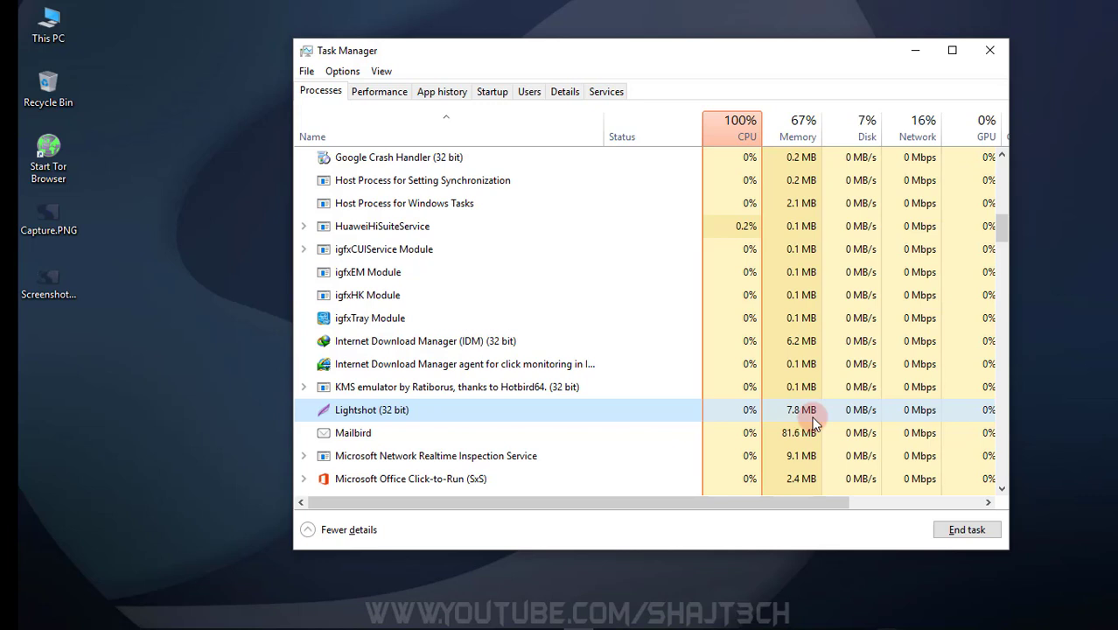
pyautogui.hotkey('alt', 'F4')
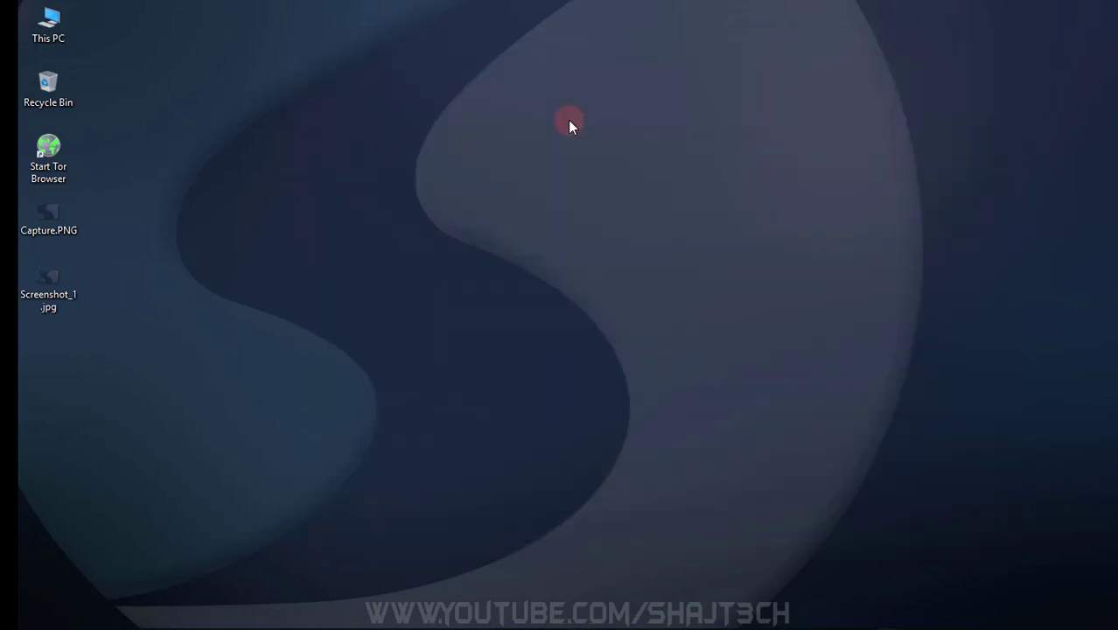